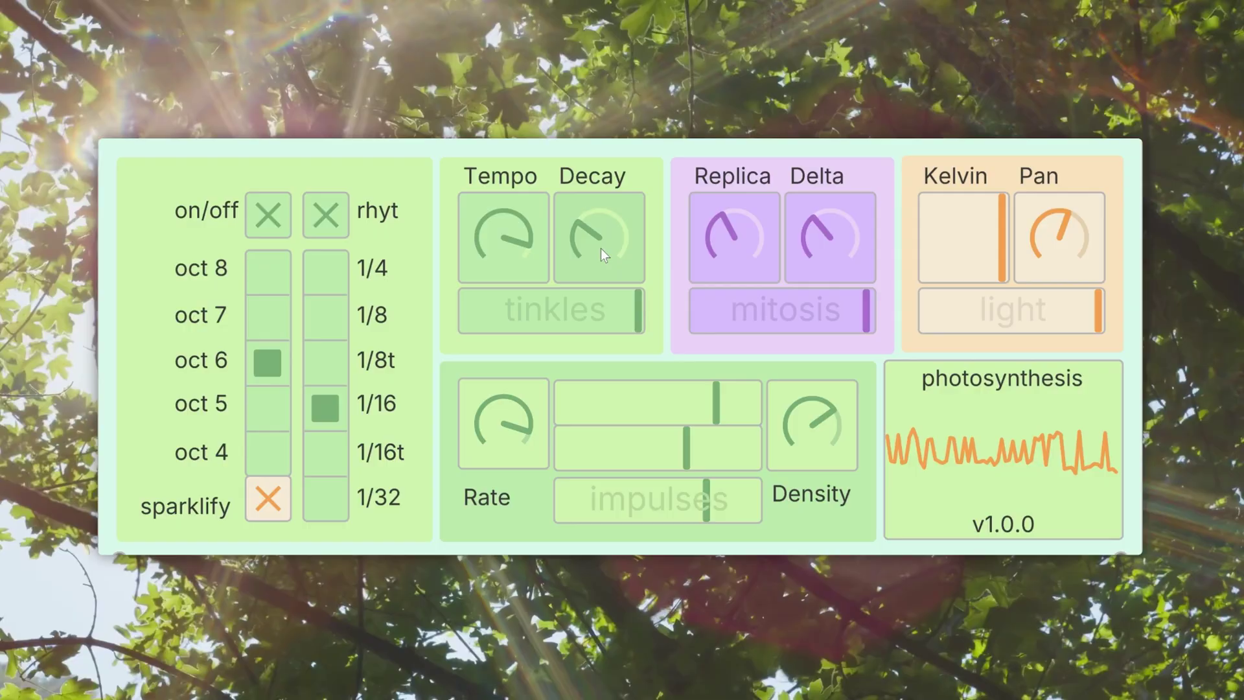
Step: Retune the Decay and Replica knobs, raise Delta, and bring Kelvin down to mid-left
mouse_move(600, 248)
mouse_down()
mouse_move(605, 180)
mouse_move(602, 244)
mouse_move(601, 184)
mouse_move(580, 211)
mouse_move(605, 245)
mouse_up()
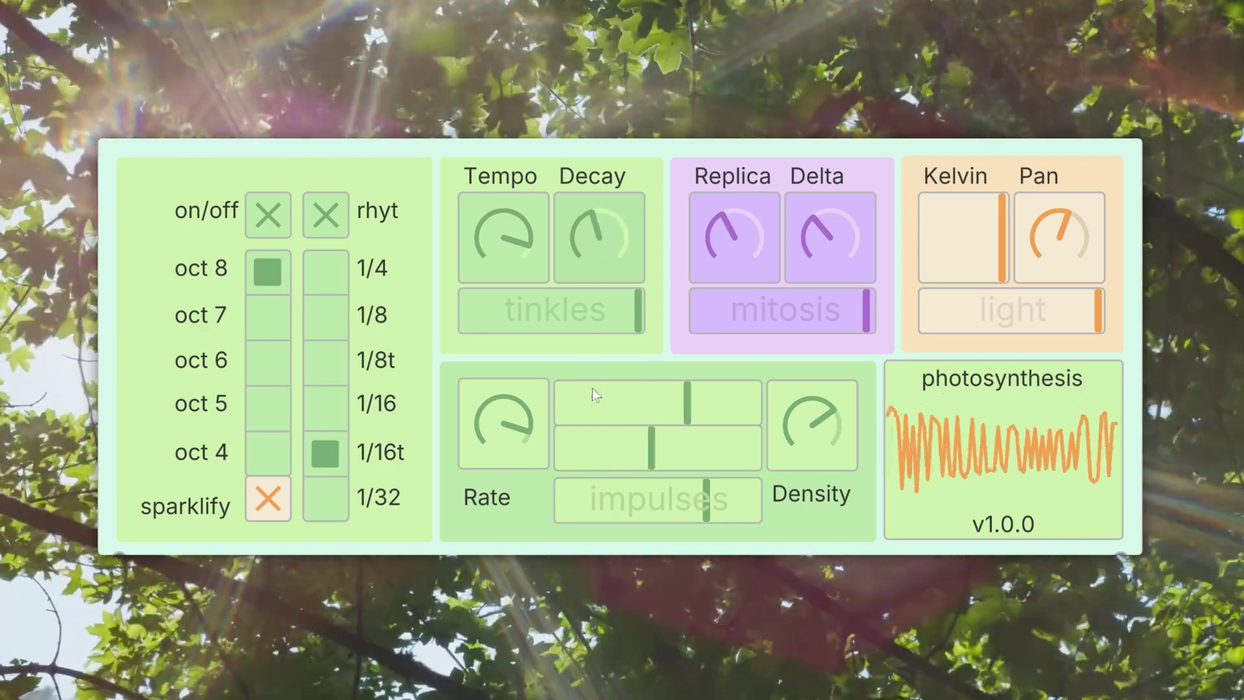
drag(592, 387, 612, 294)
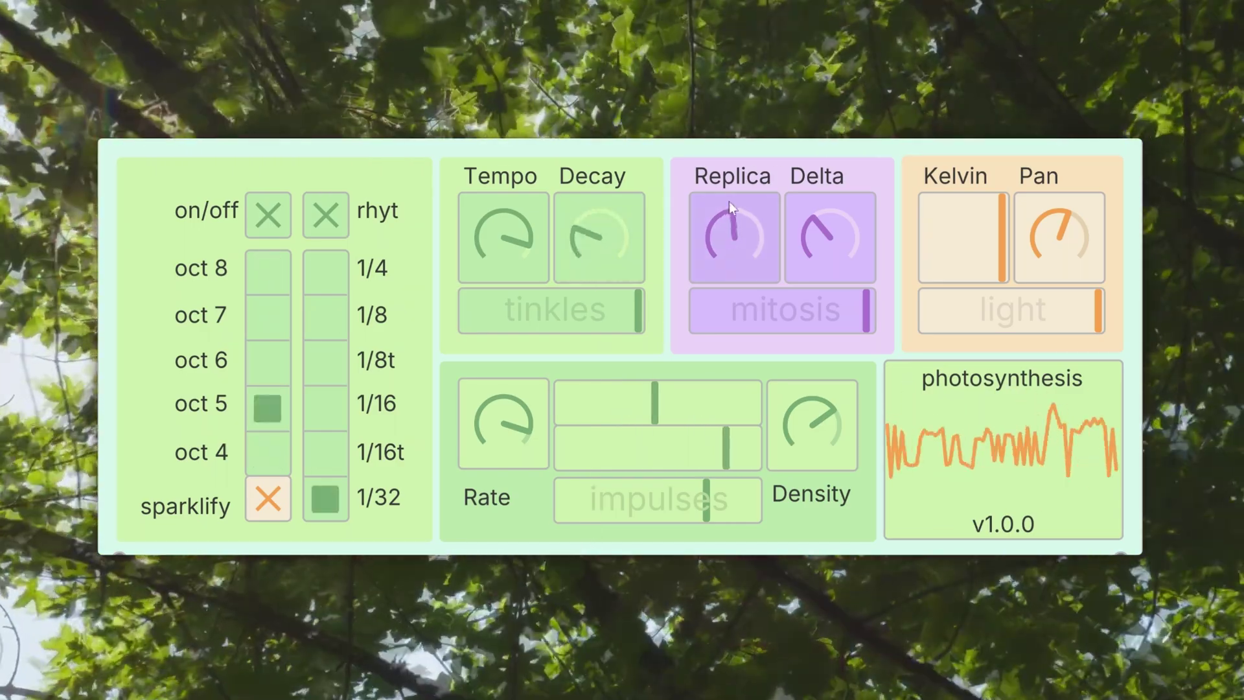
drag(729, 200, 764, 390)
drag(841, 257, 842, 158)
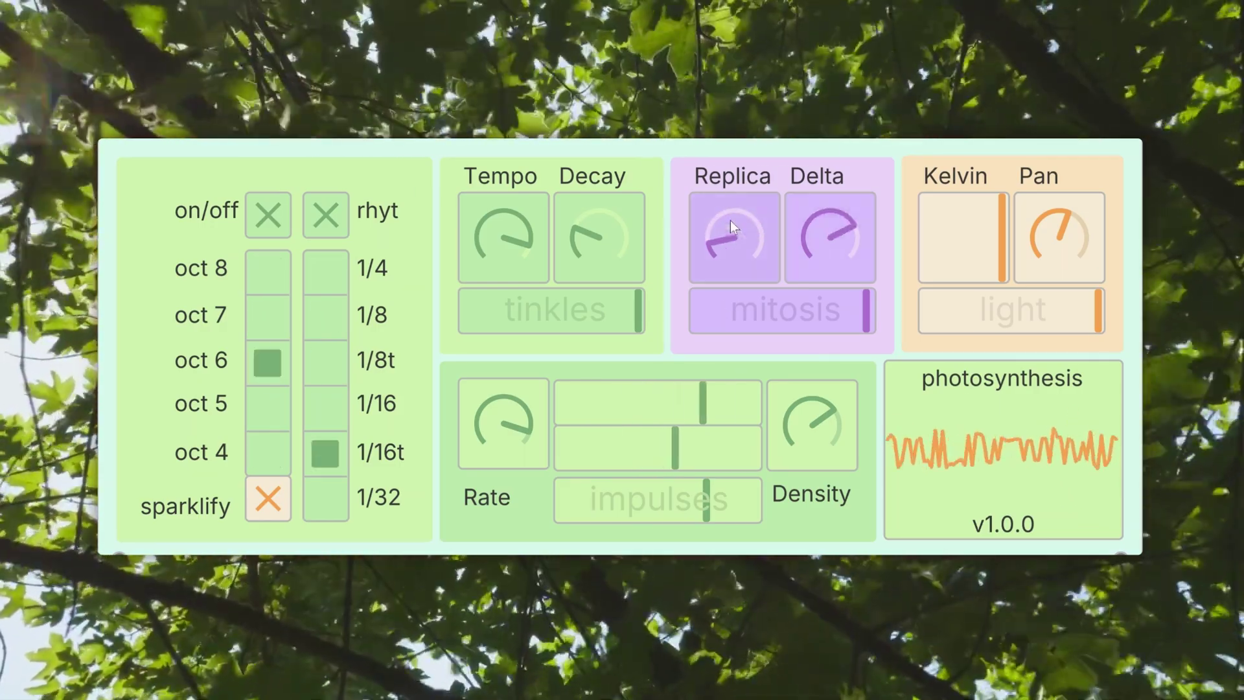
drag(730, 220, 712, 298)
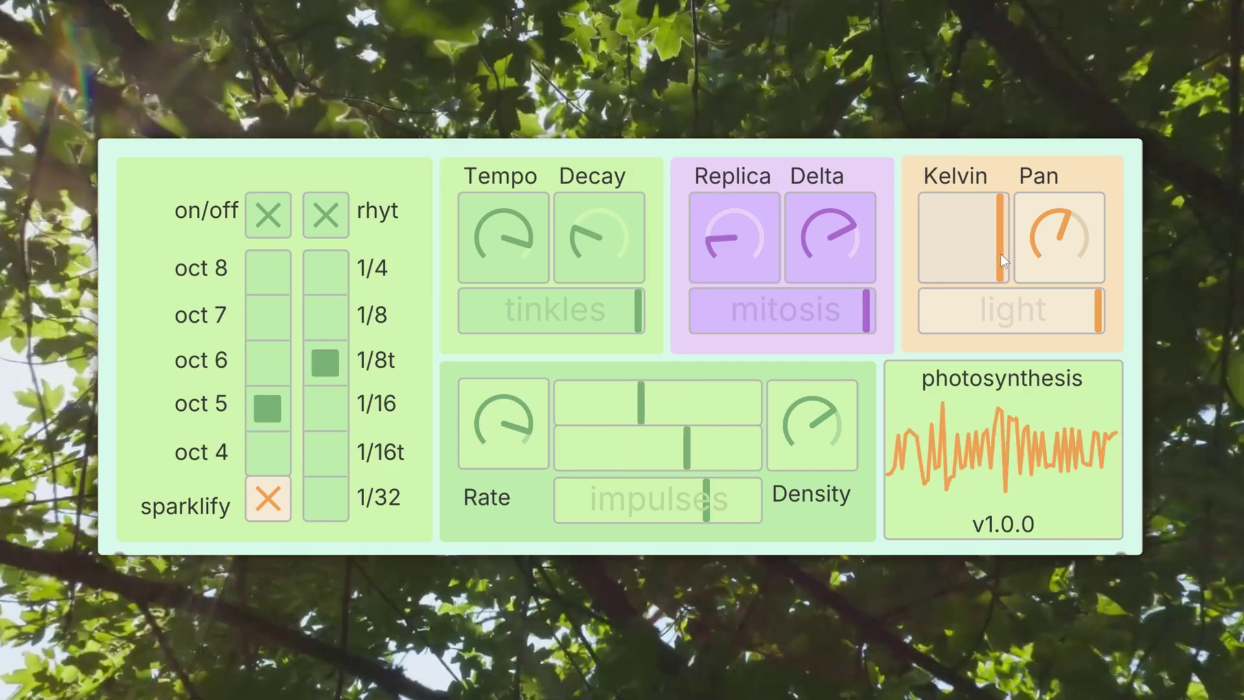
drag(1000, 254, 930, 262)
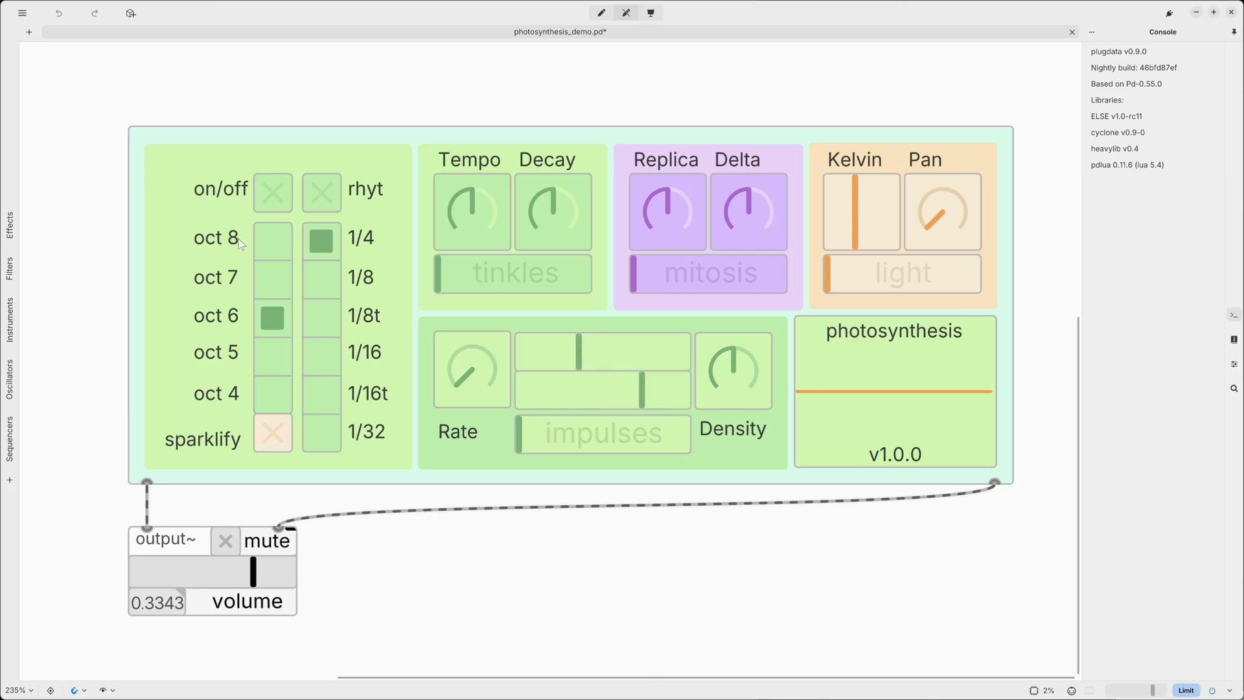
Step: Switch the generator on, raise tinkles, and step through octaves 5 to 8, settling on 6
drag(266, 239, 275, 388)
click(272, 196)
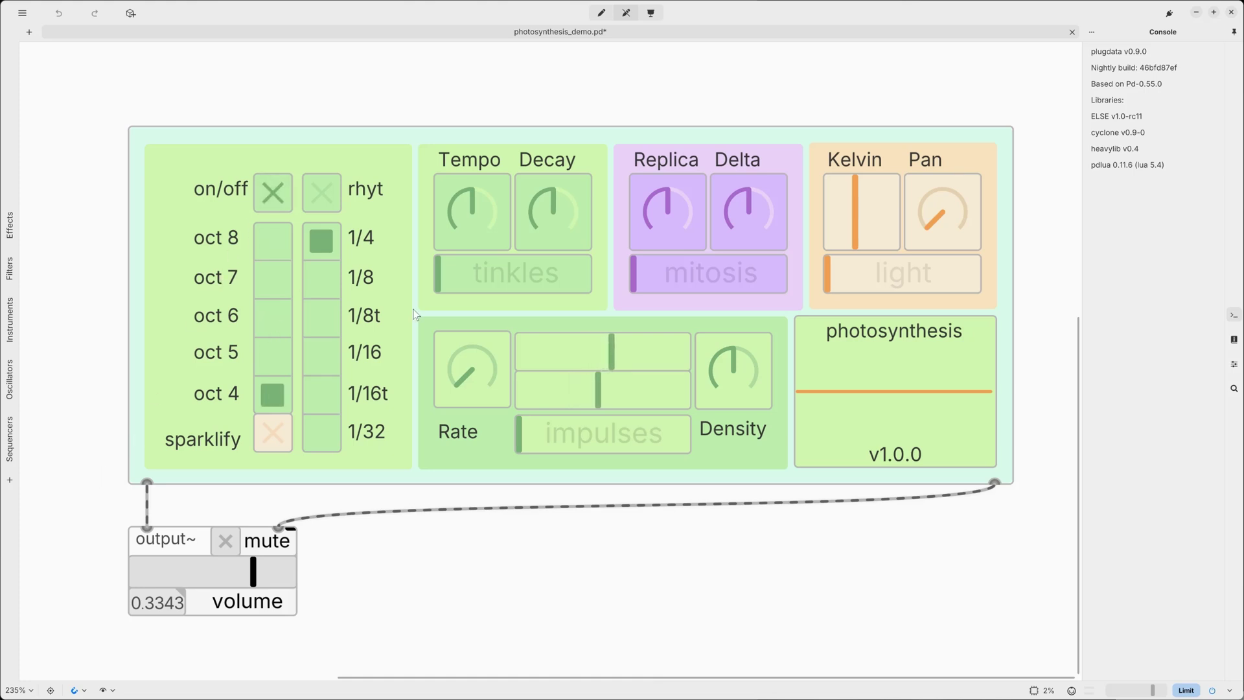
drag(449, 278, 594, 286)
click(272, 355)
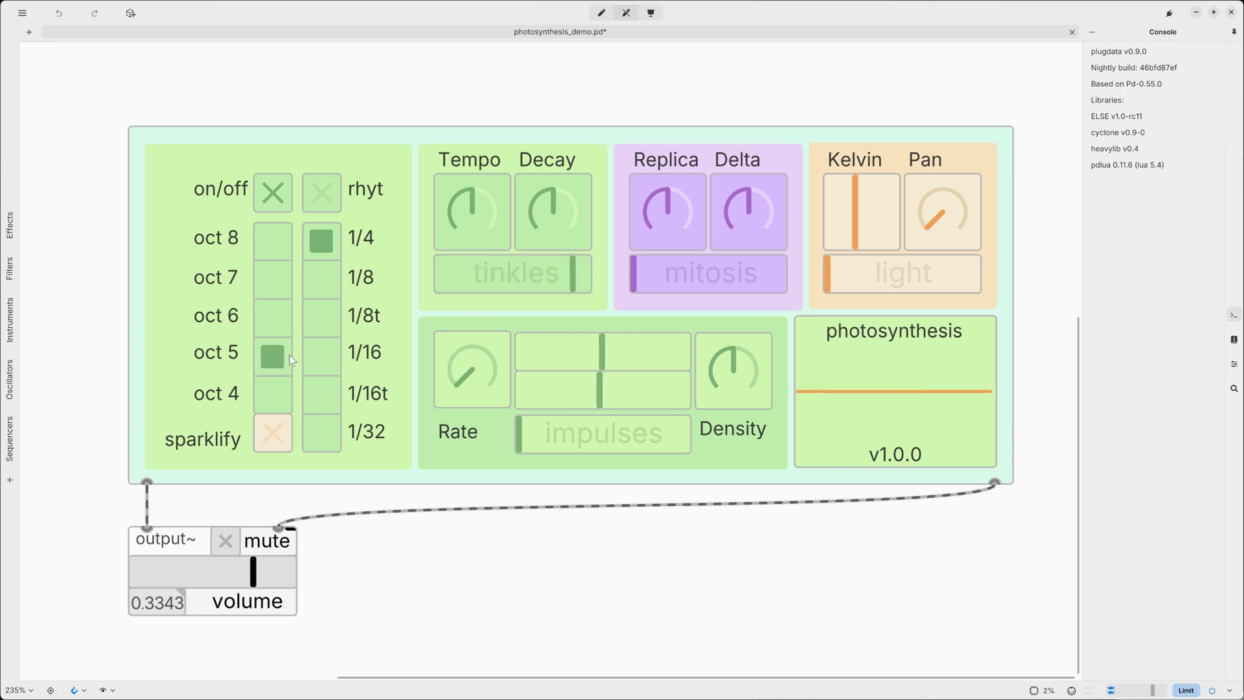
click(275, 317)
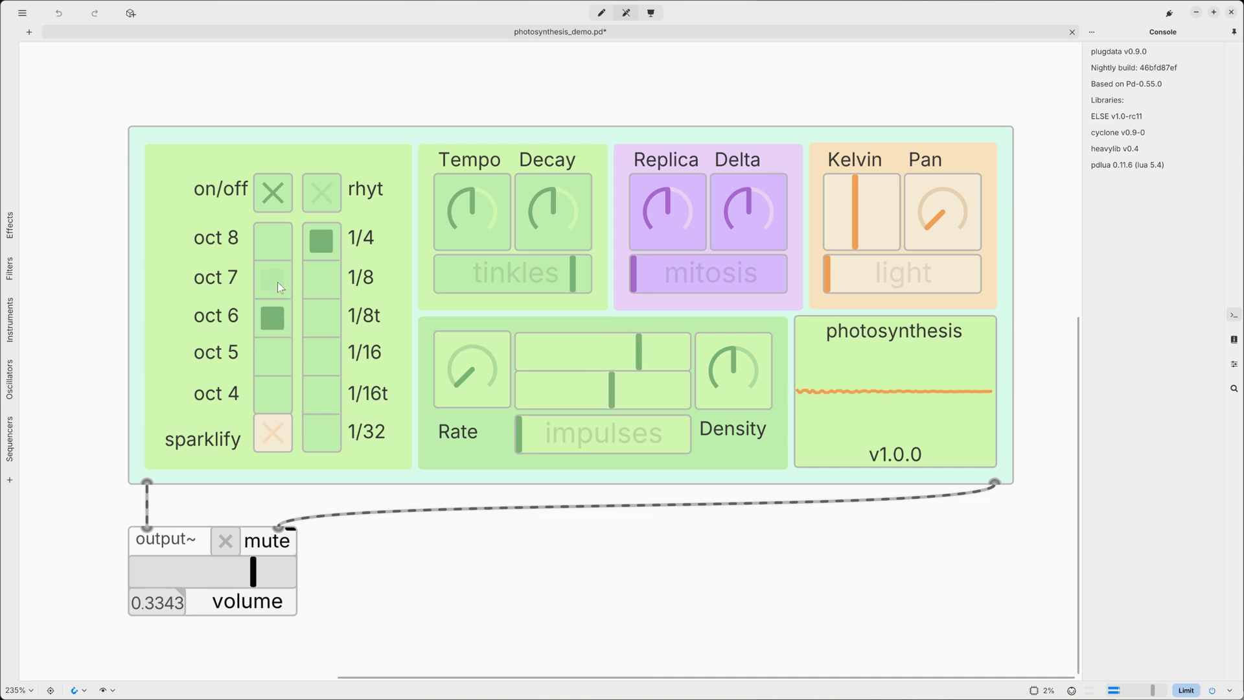
click(277, 281)
click(274, 239)
click(277, 316)
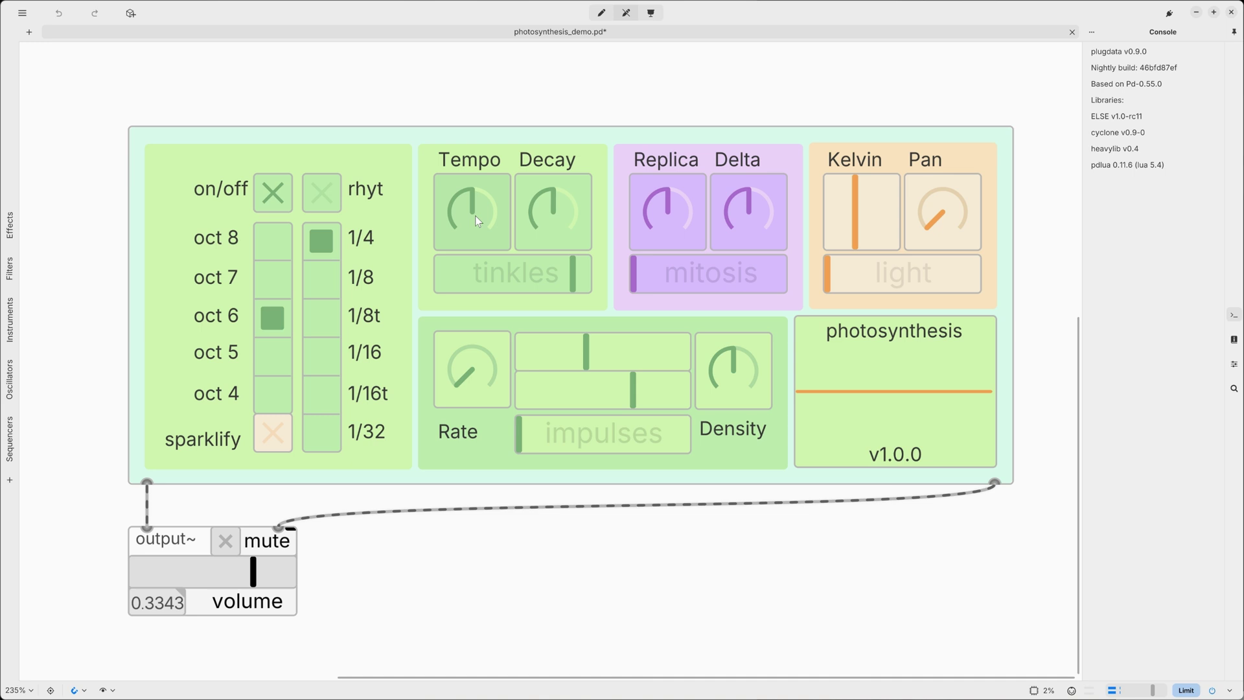
Step: Nudge the Tempo up and back down, and raise the Decay amount
drag(473, 201, 485, 168)
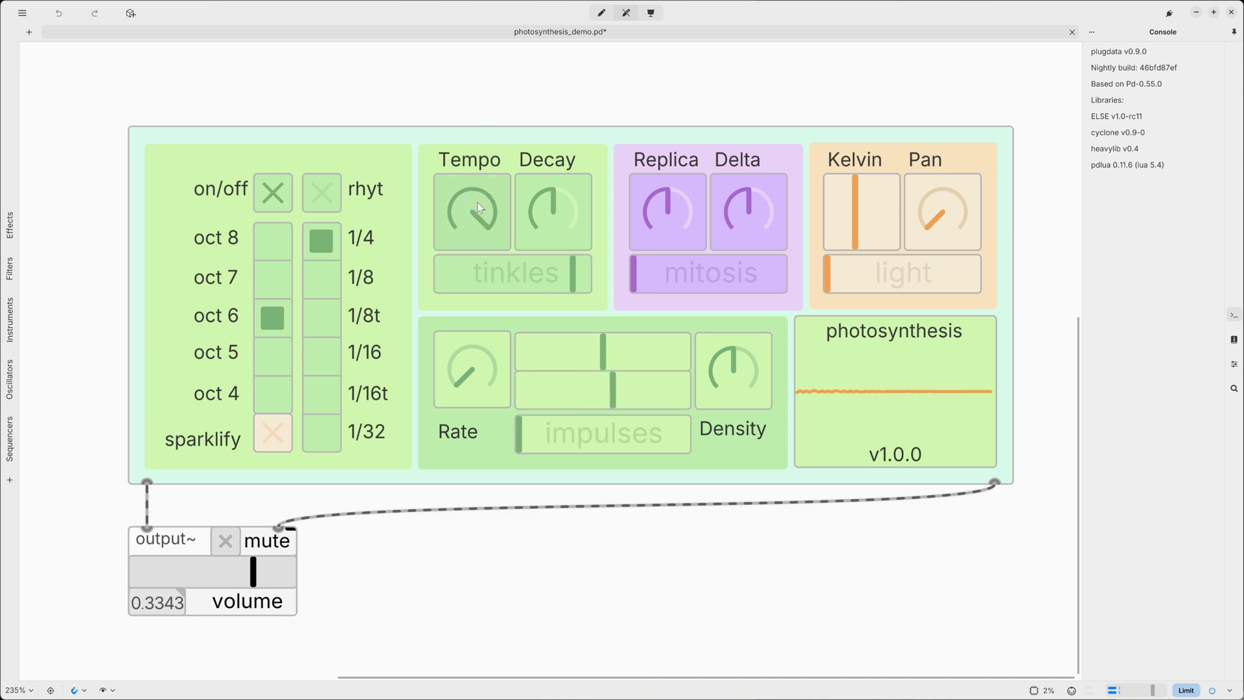
drag(480, 206, 483, 233)
drag(552, 220, 528, 266)
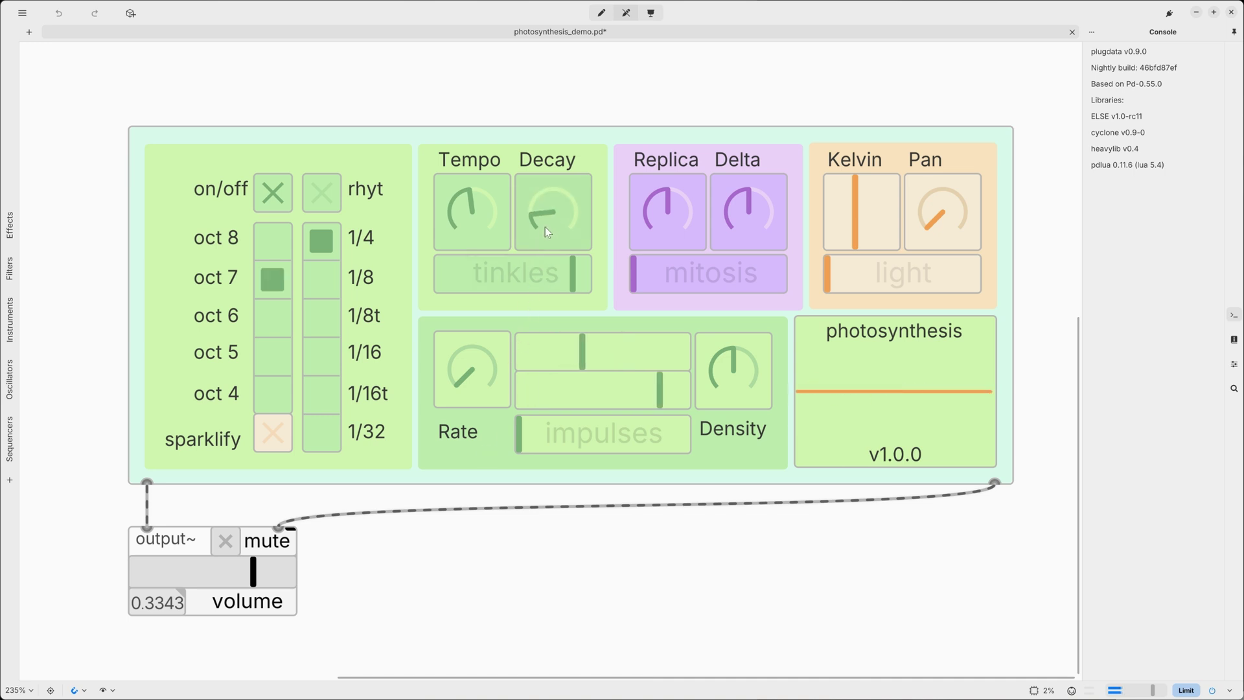
drag(555, 208, 555, 215)
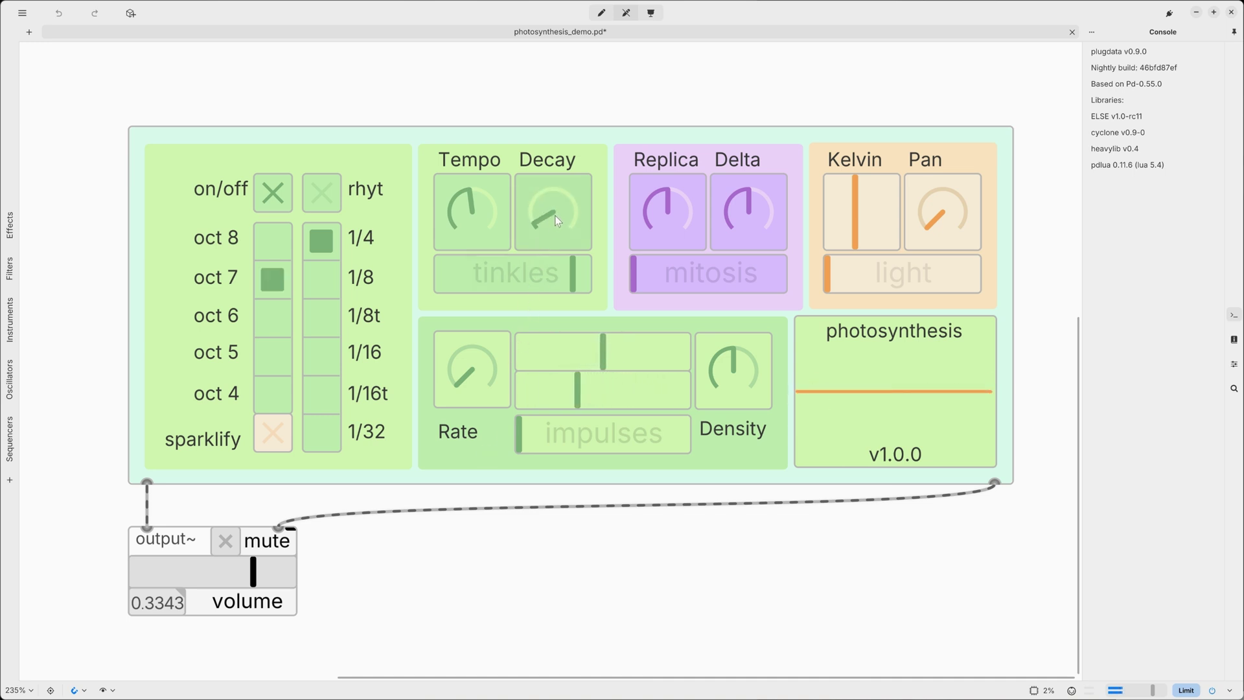
Step: Set the rhythm division to 1/8, enable rhyt playback, and raise the Tempo slightly
click(333, 275)
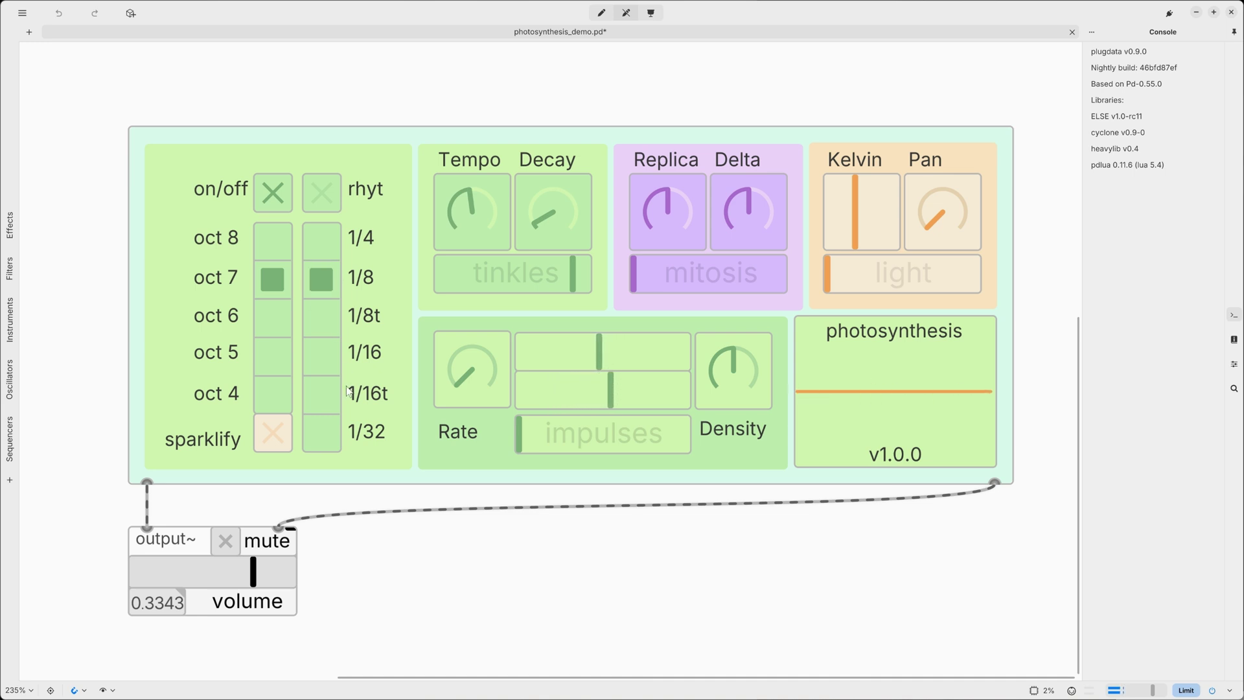
click(328, 350)
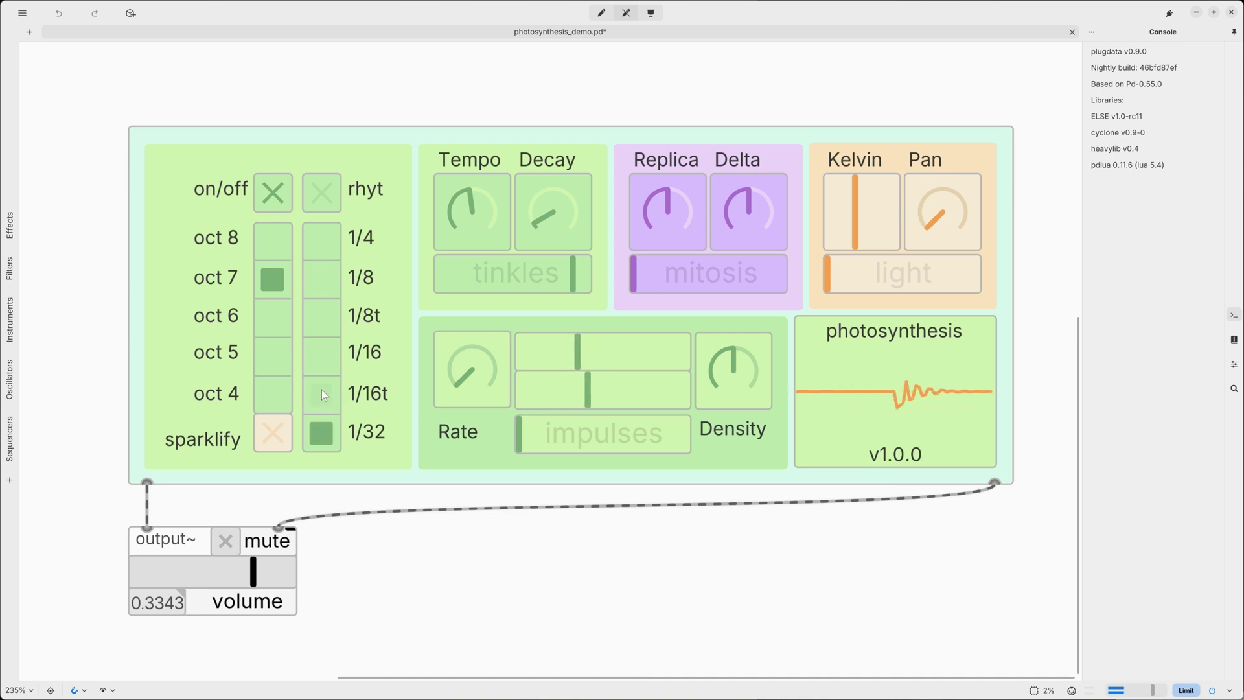
click(327, 272)
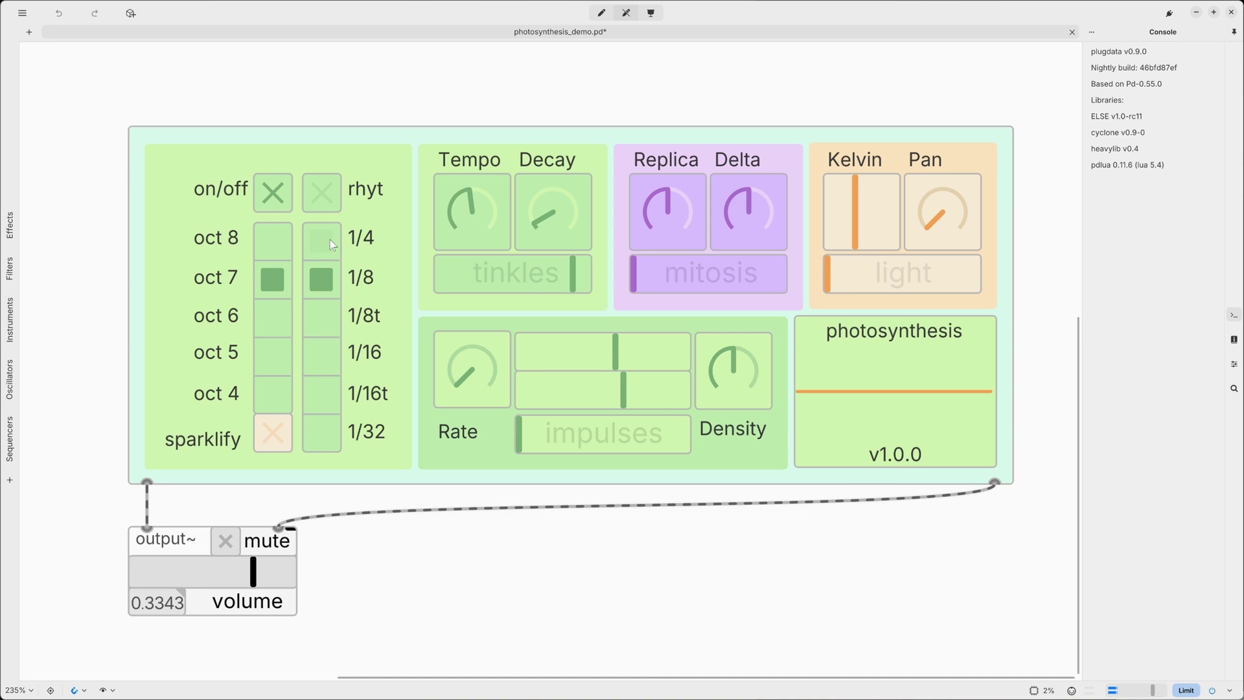
click(322, 240)
click(325, 360)
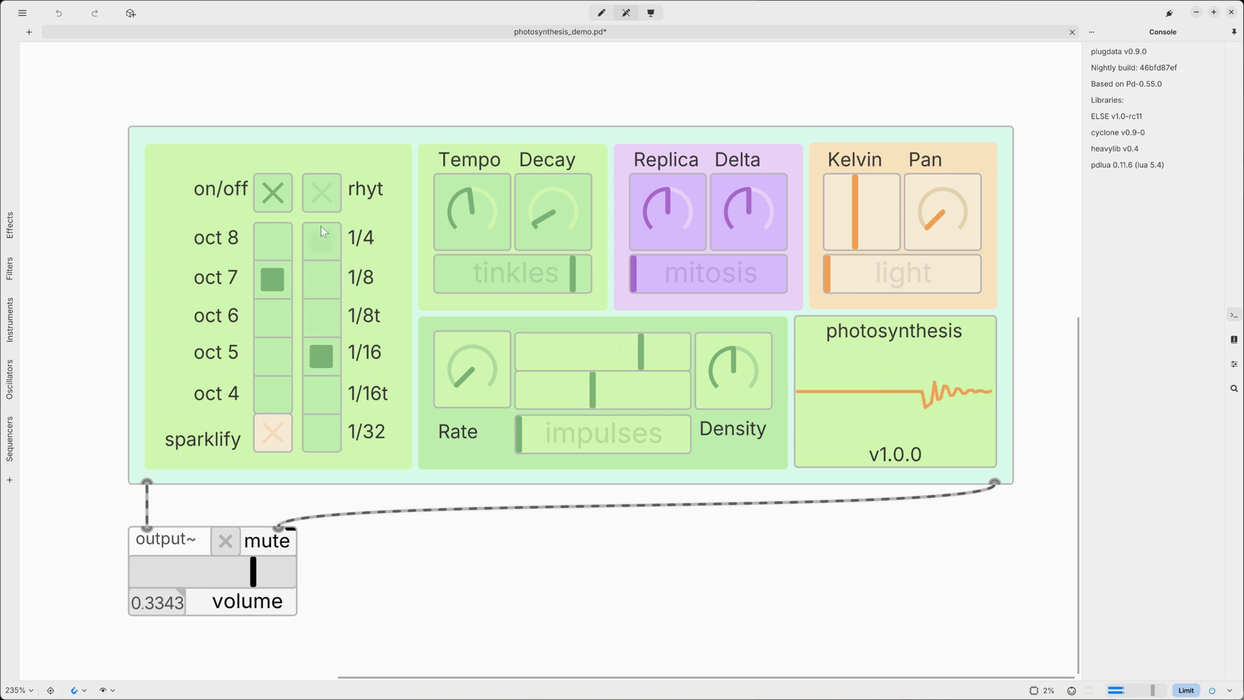
click(332, 291)
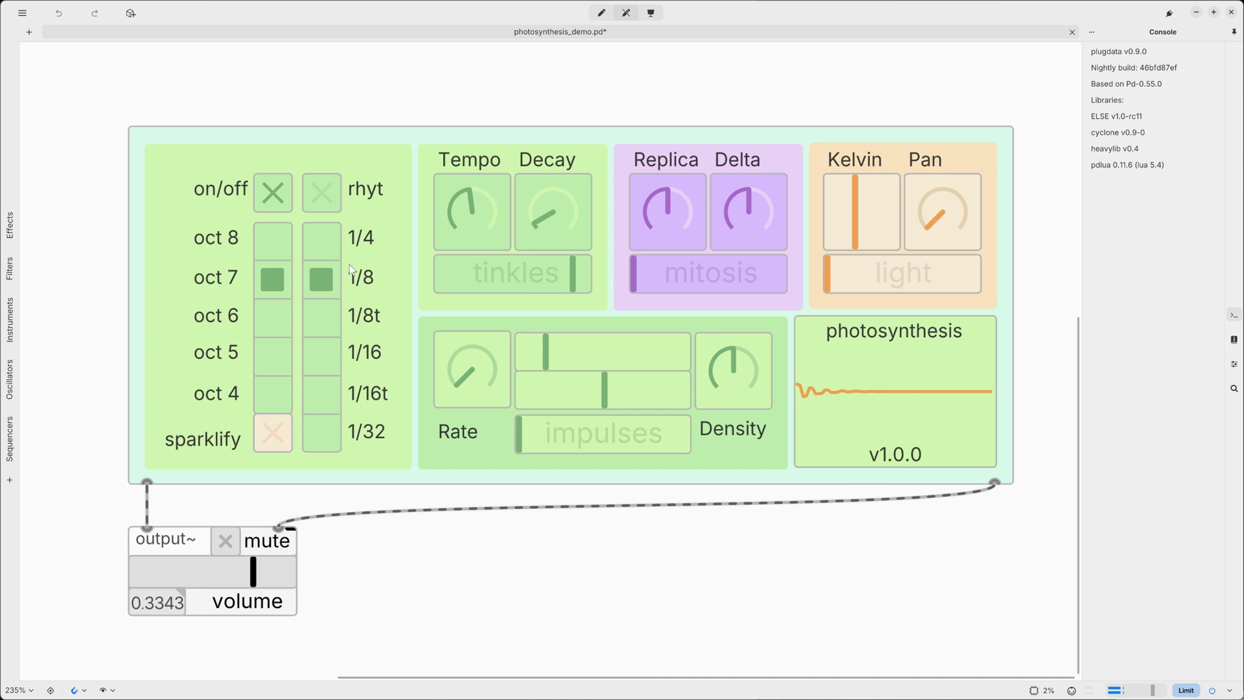
click(324, 193)
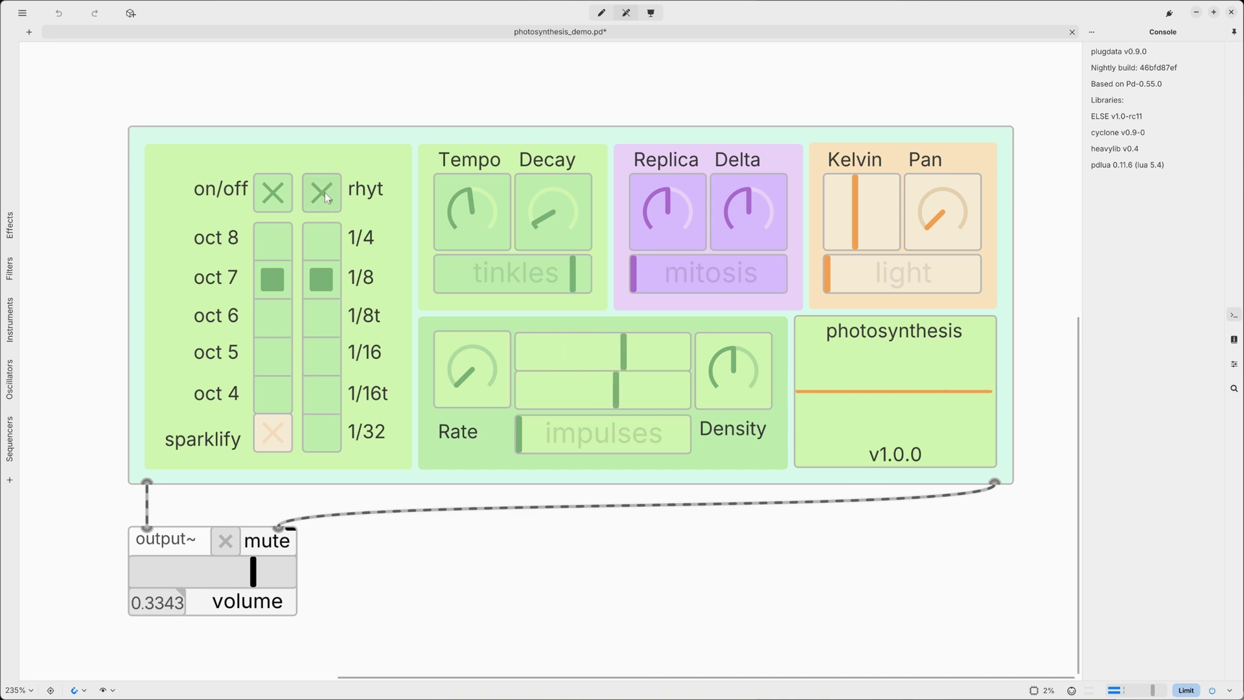
drag(460, 189, 552, 159)
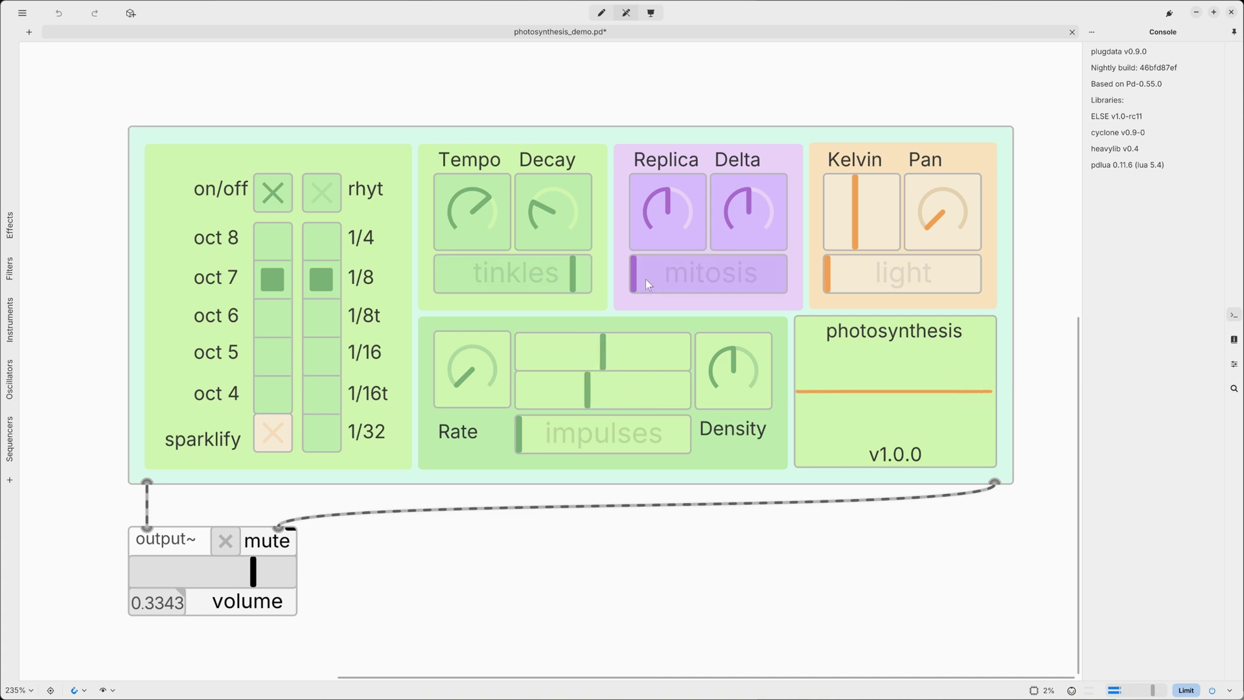
Step: Raise mitosis, lower tinkles, turn Delta and Replica up, and push light to maximum
drag(643, 281, 740, 281)
drag(572, 279, 426, 285)
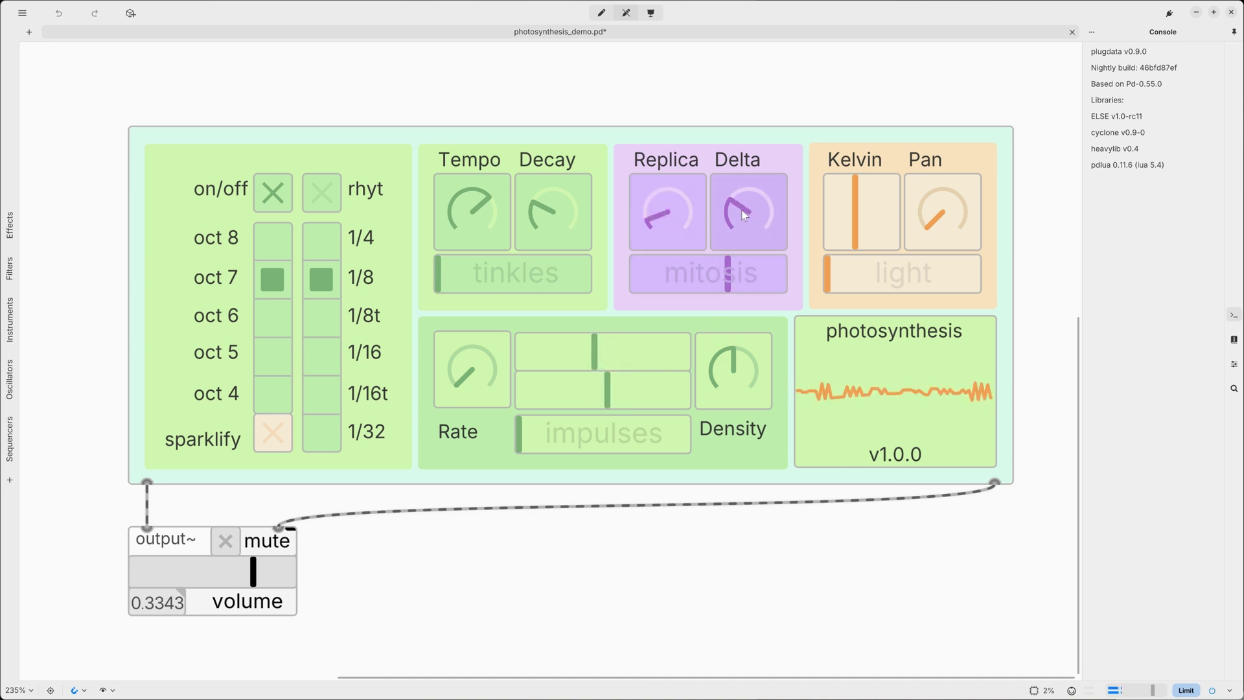
drag(743, 216, 759, 142)
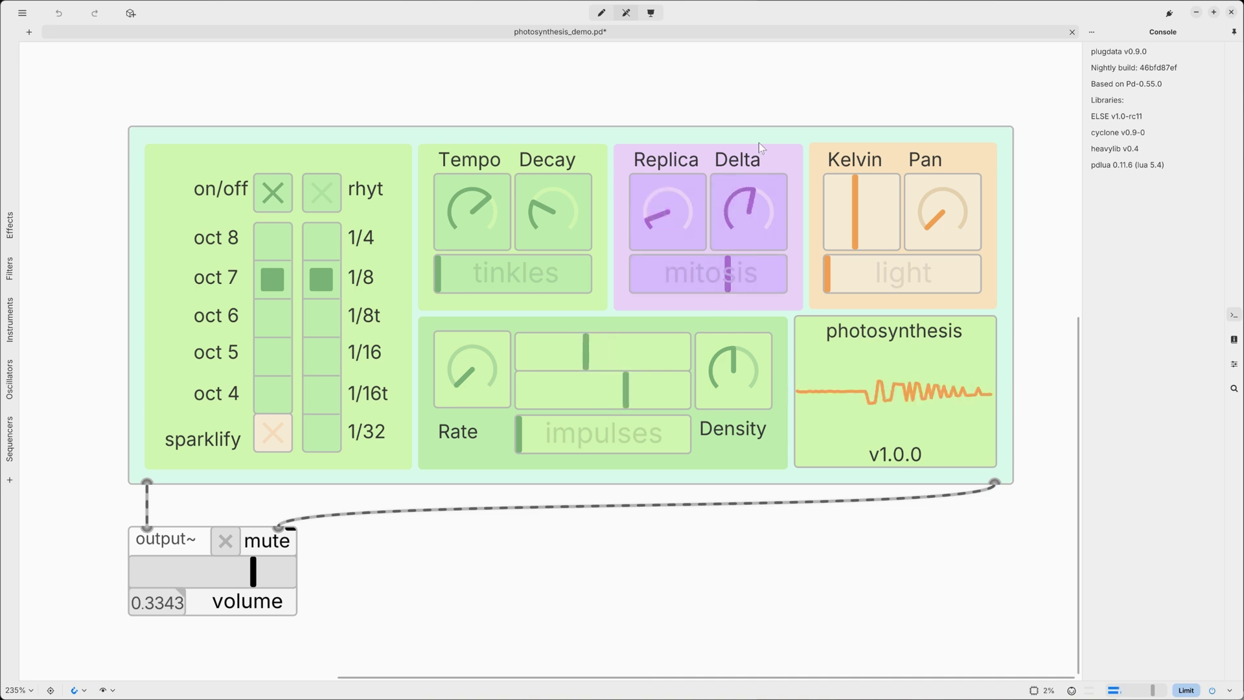
drag(671, 211, 701, 79)
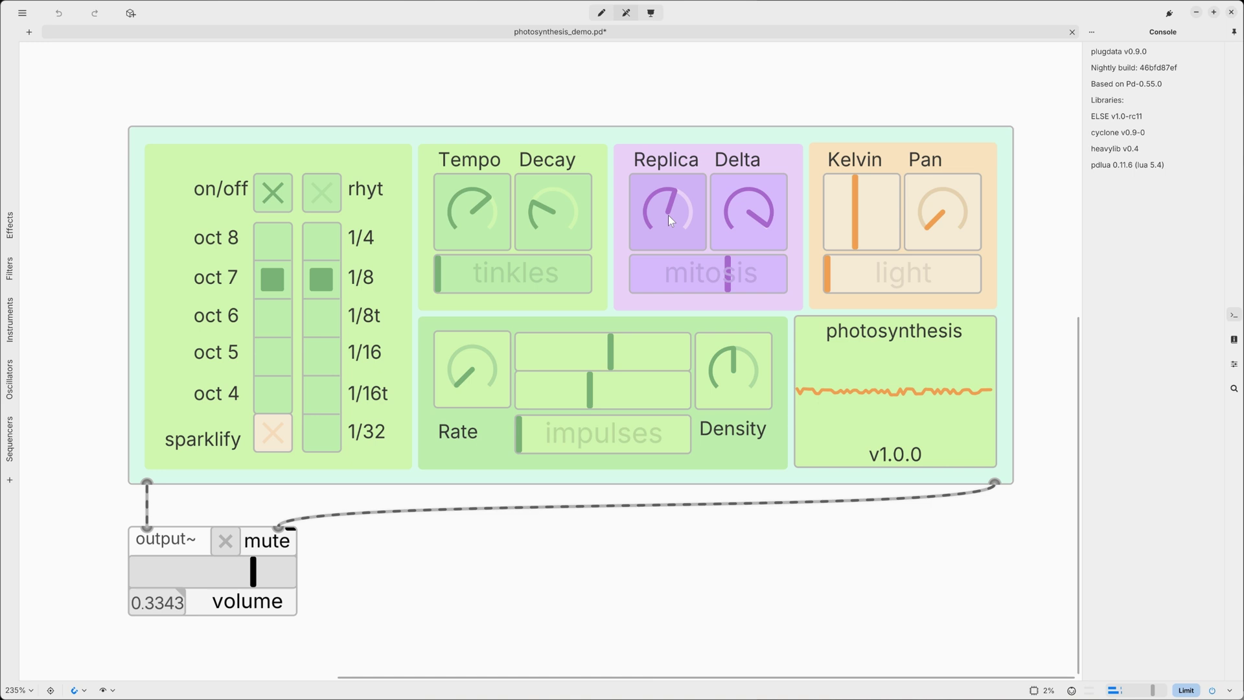
drag(667, 215, 663, 285)
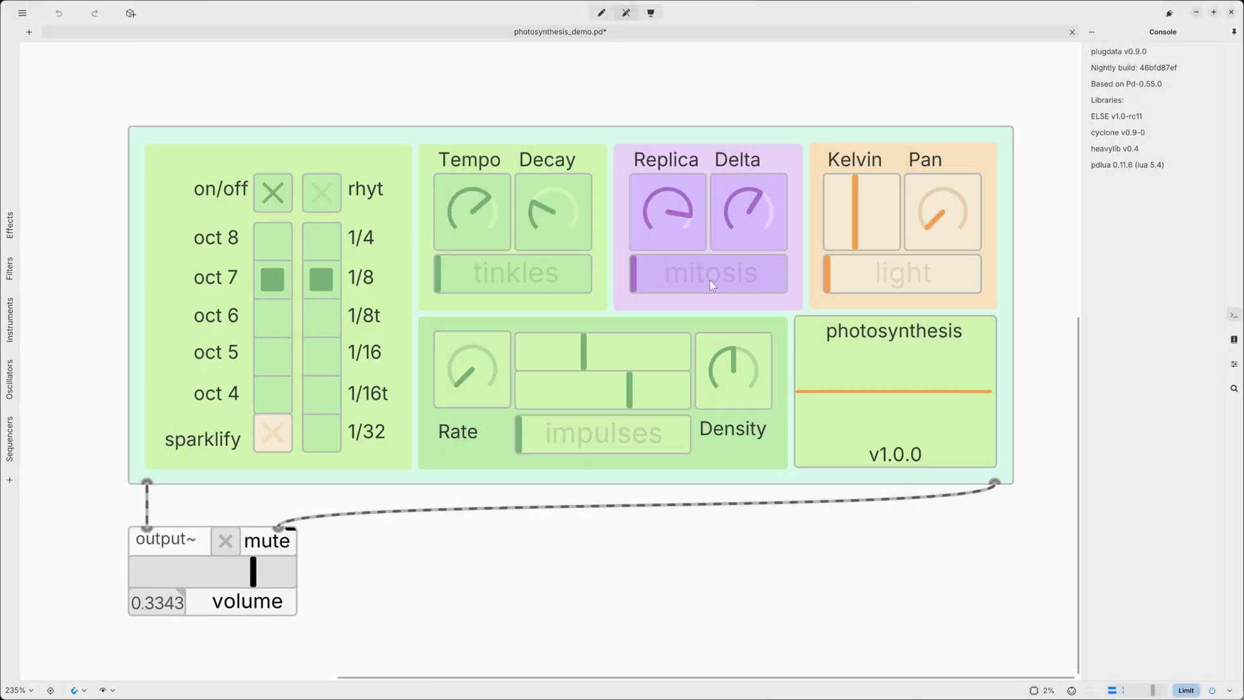
drag(838, 274, 985, 277)
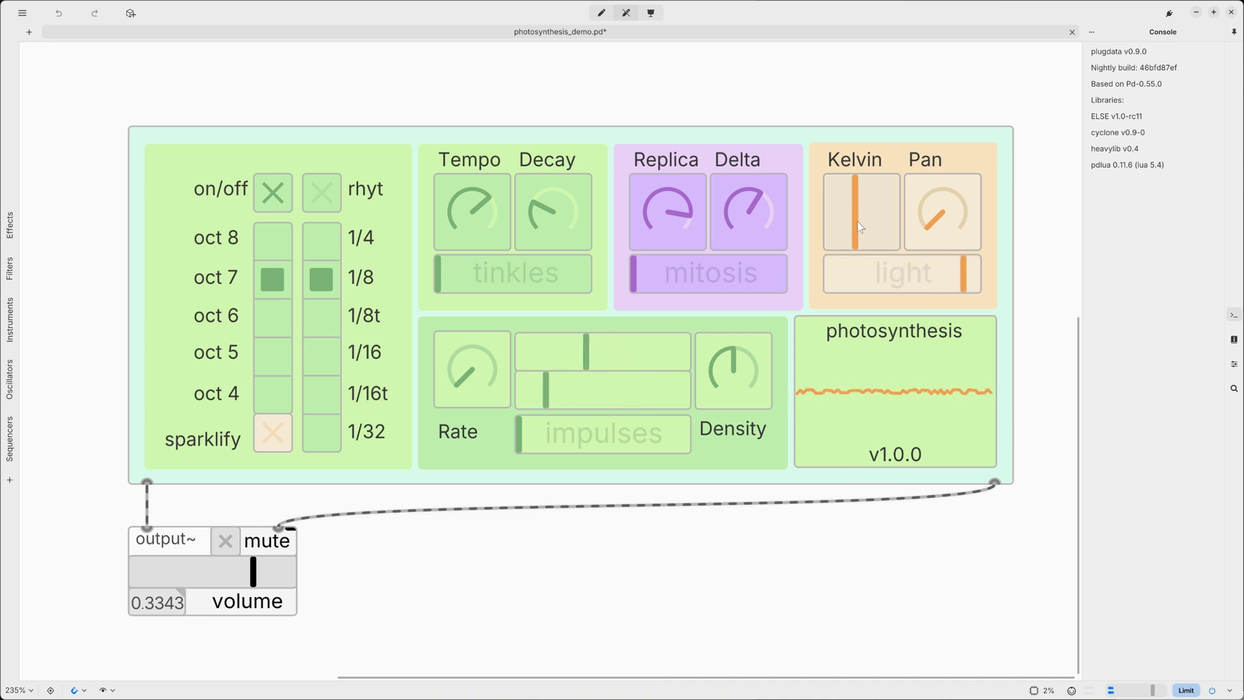
Step: Move Kelvin to the right, raise the Pan position, and pull tinkles down
mouse_move(857, 221)
mouse_down()
mouse_move(897, 219)
mouse_move(861, 227)
mouse_up()
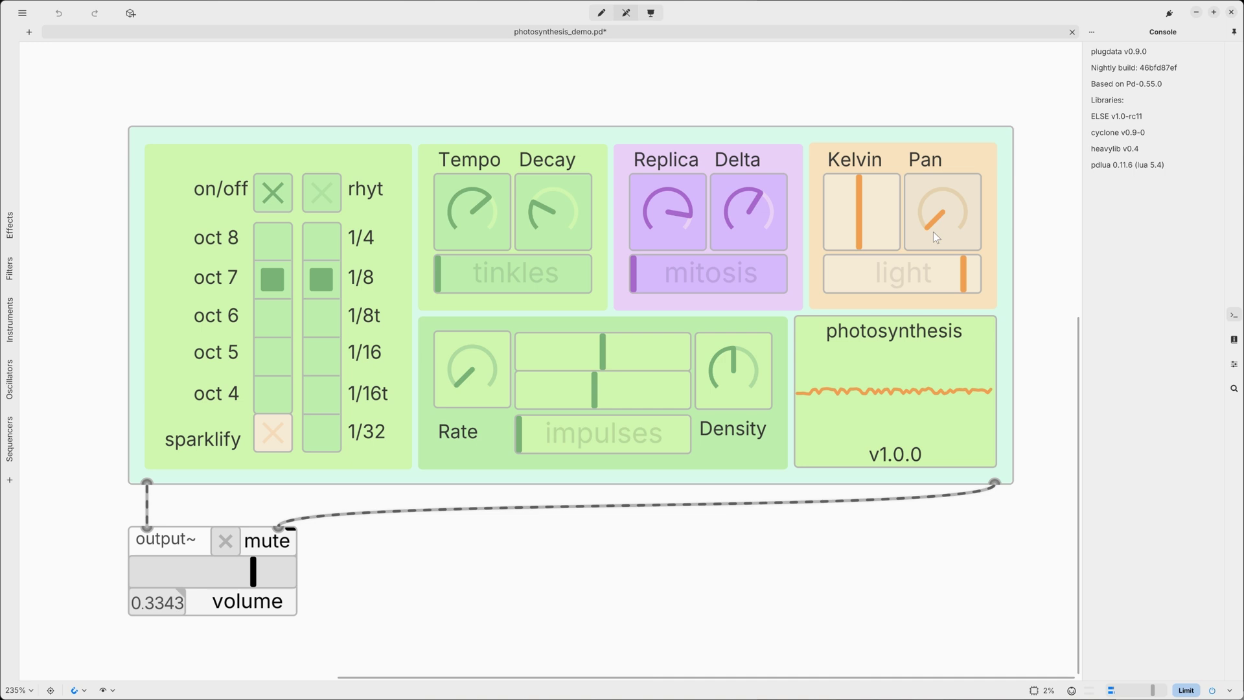
drag(933, 231, 941, 117)
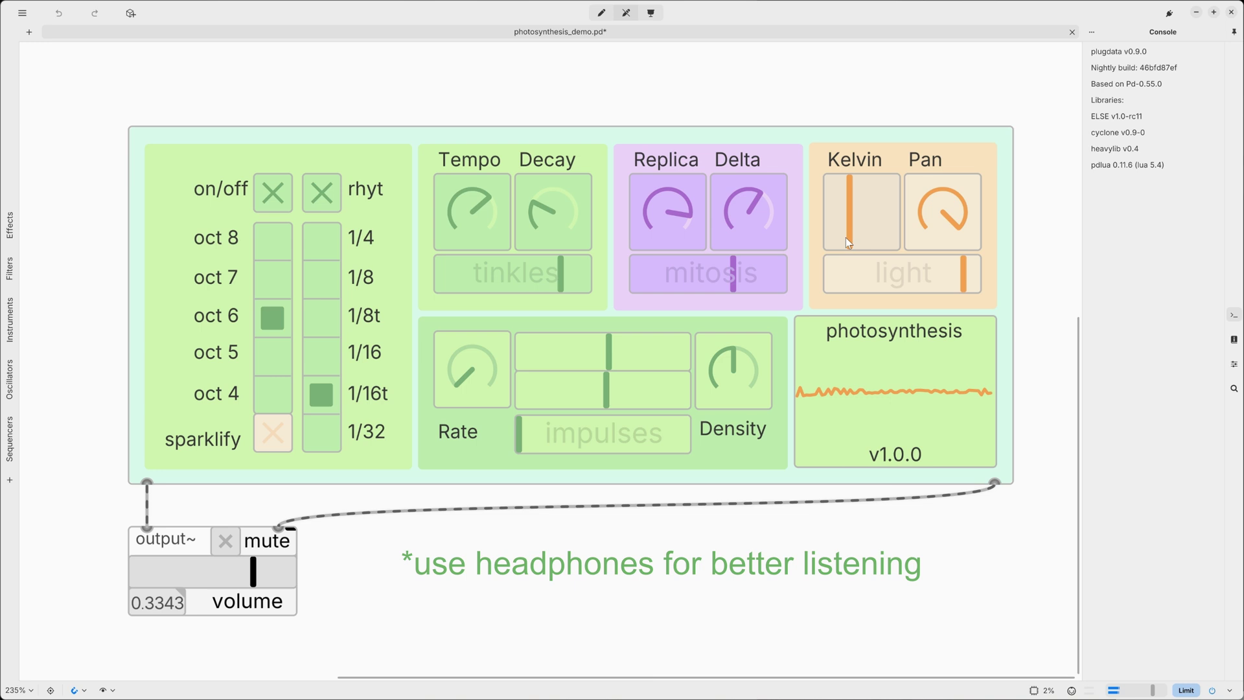
drag(845, 237, 882, 239)
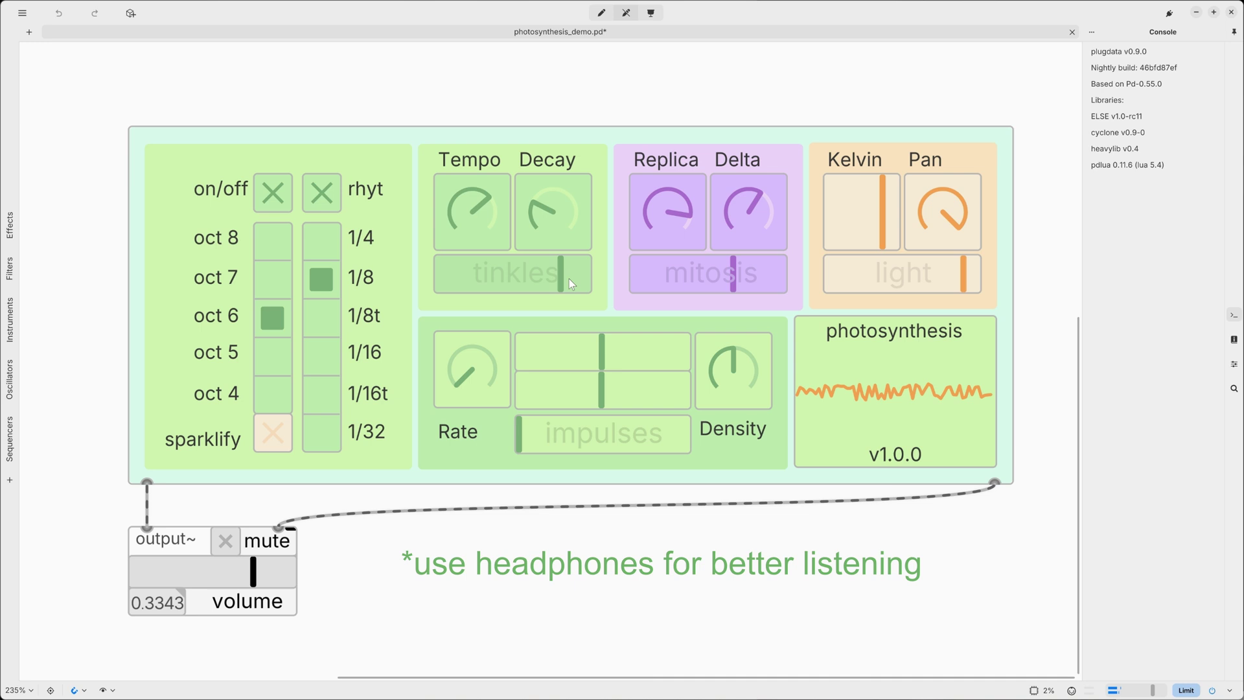
drag(565, 277, 487, 279)
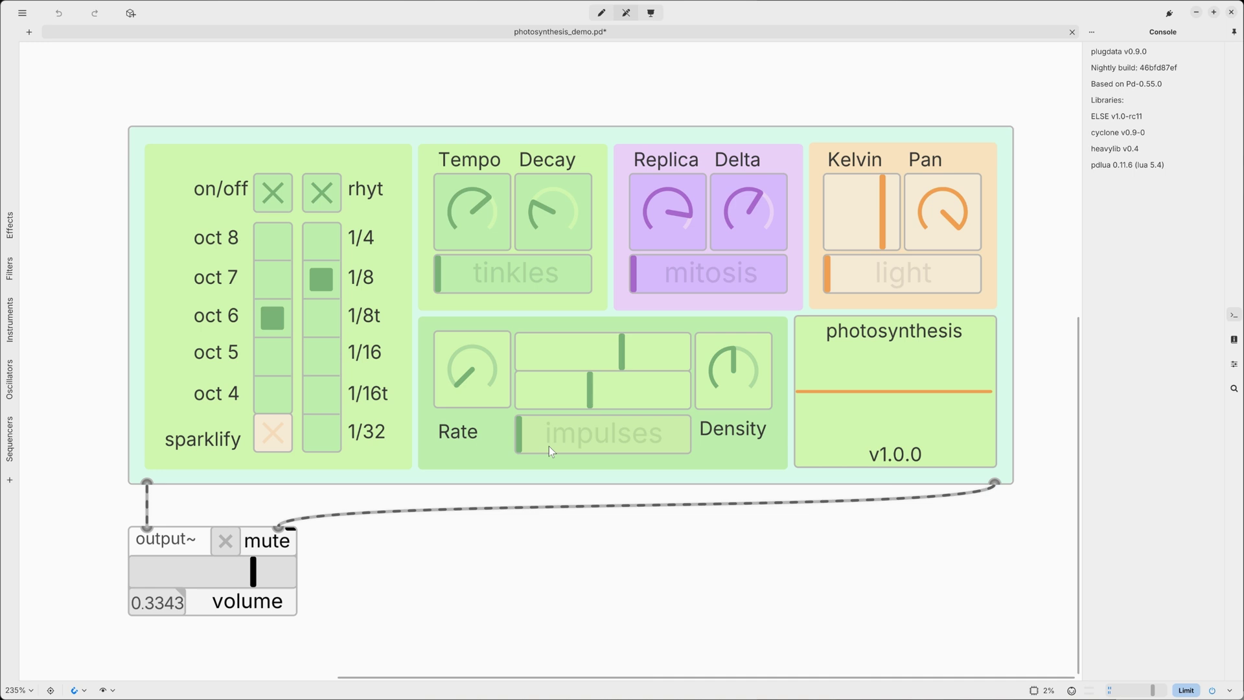
Step: Raise impulses, adjust the Rate up and back, and turn Density to about 4 o'clock
drag(549, 446, 670, 434)
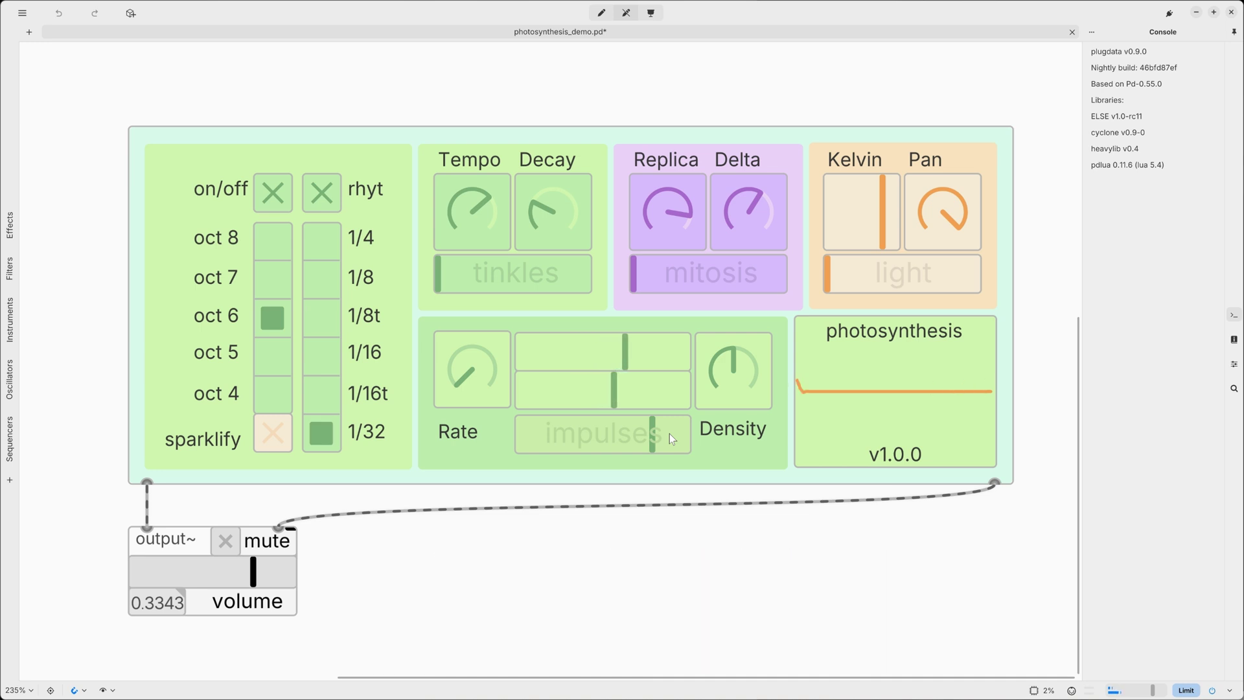
drag(469, 376, 477, 320)
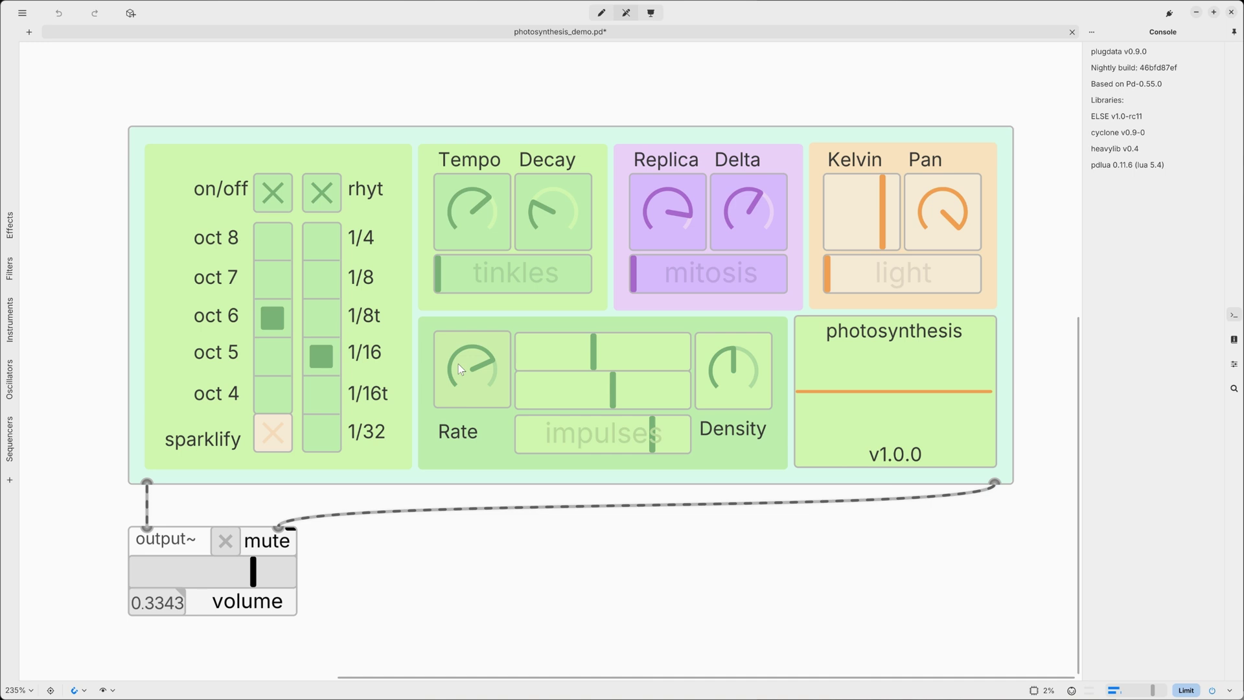
mouse_move(460, 369)
mouse_down()
mouse_move(471, 383)
mouse_move(475, 355)
mouse_up()
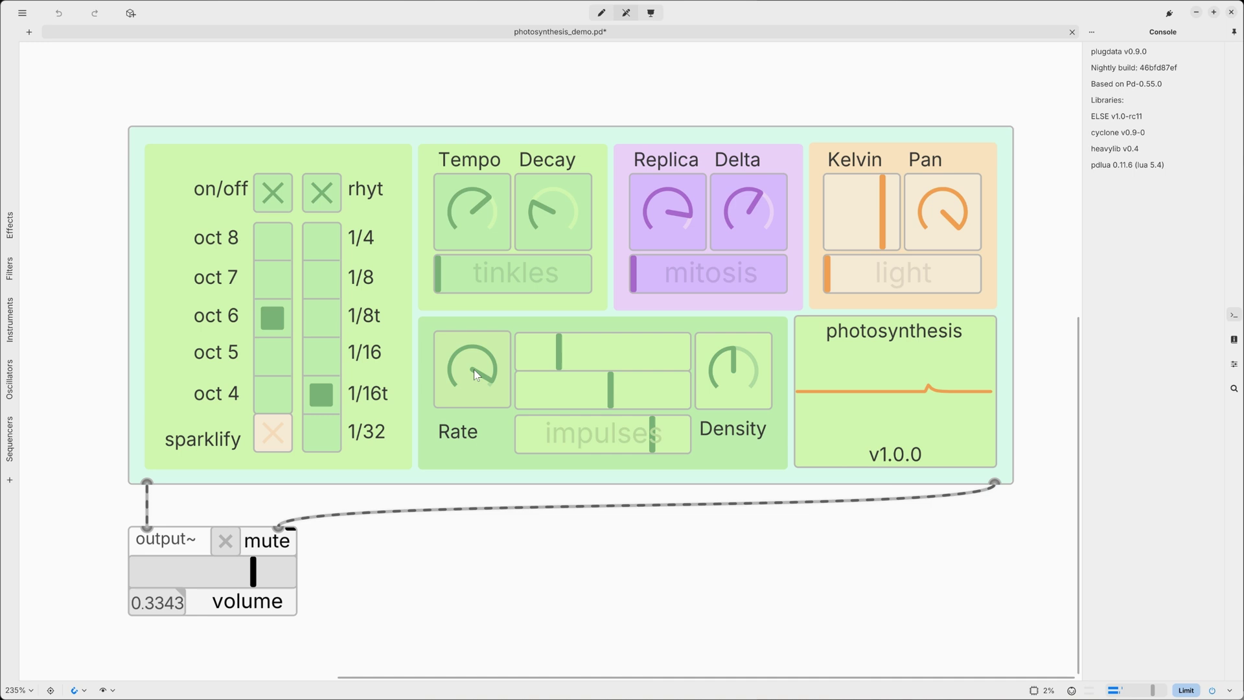
drag(477, 353, 468, 376)
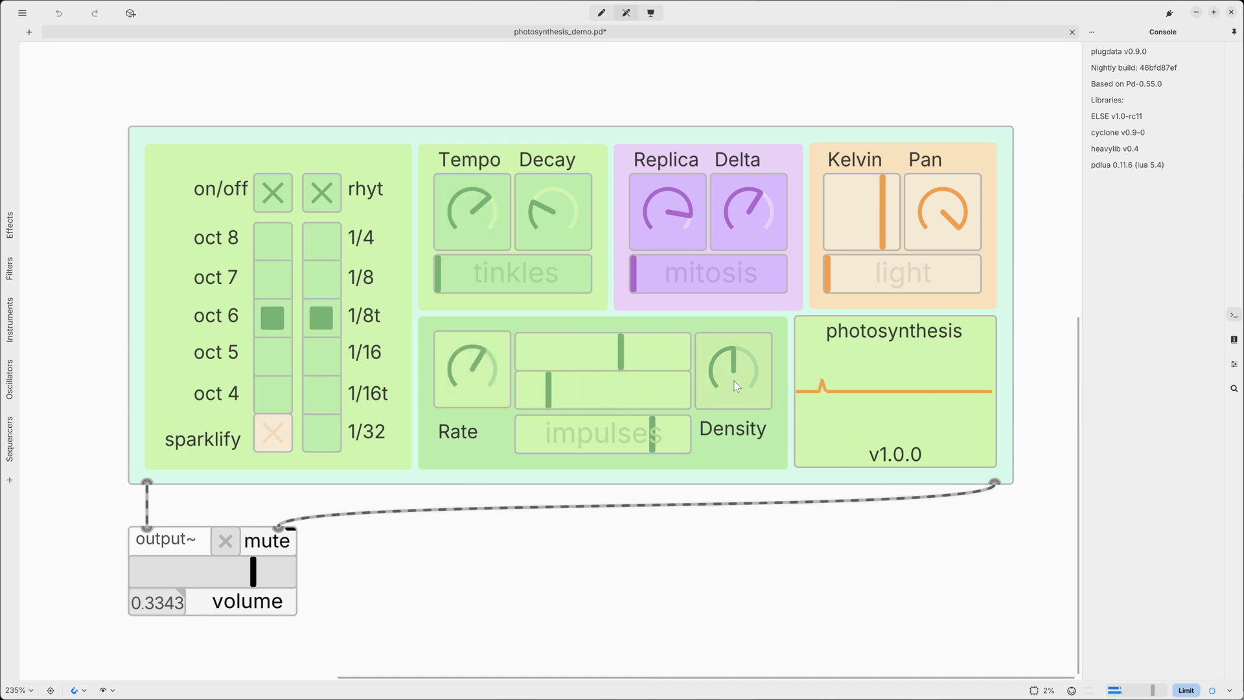
drag(736, 386, 741, 296)
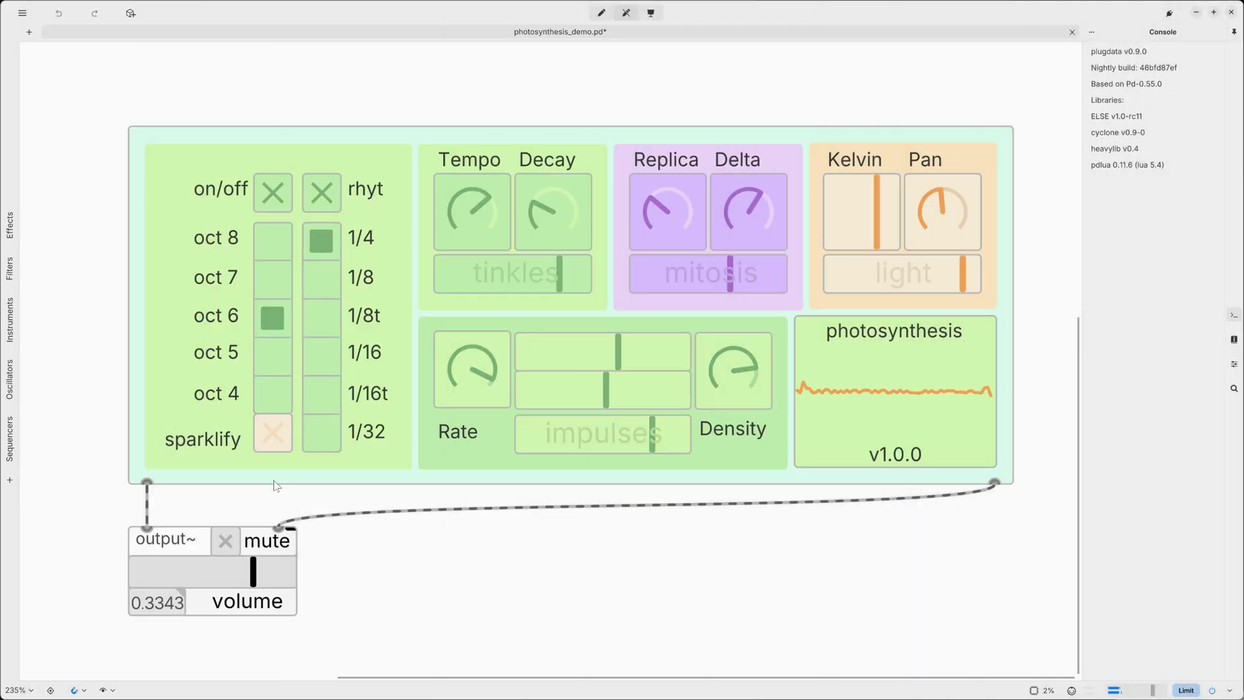
Step: Turn on sparklify, raise Density slightly, push tinkles and mitosis higher, and nudge Decay and Replica
click(273, 432)
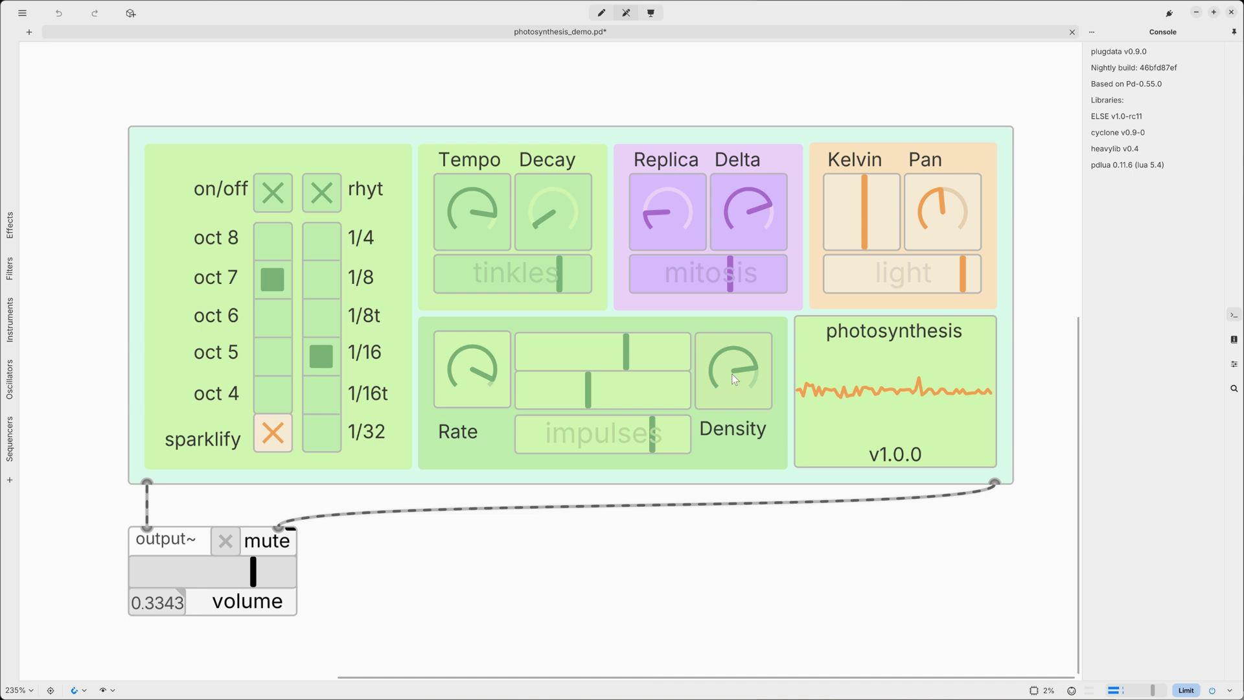
drag(732, 373, 736, 358)
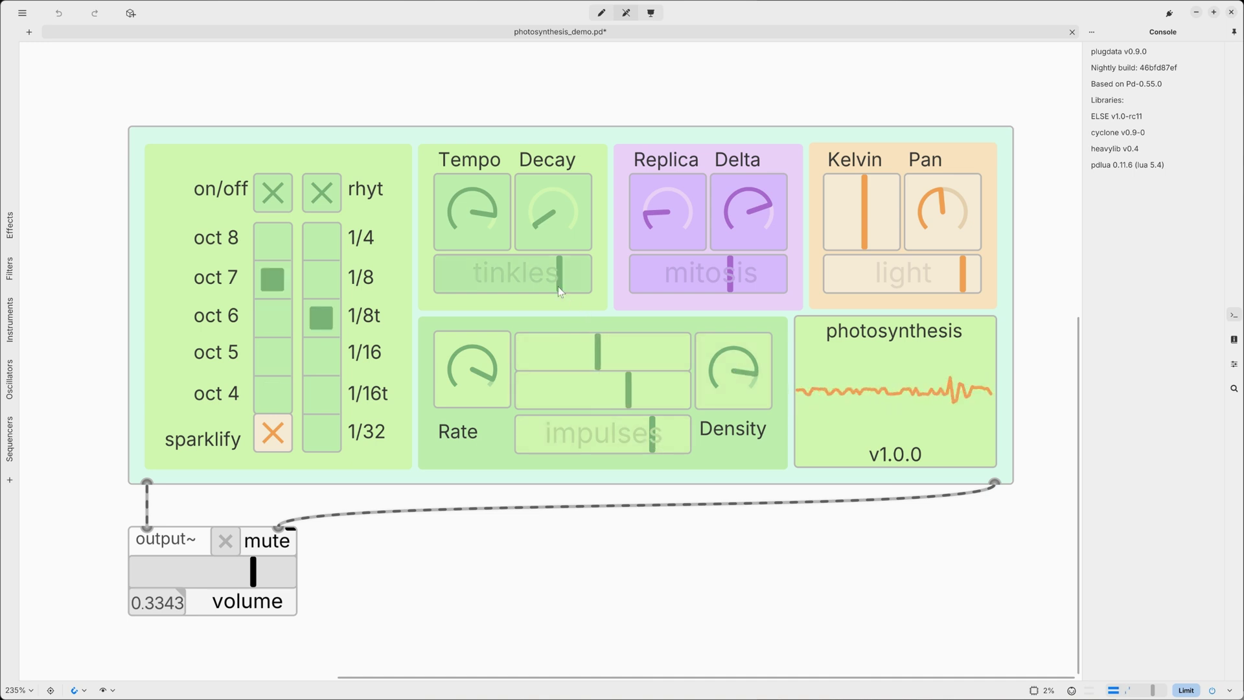
drag(558, 286, 582, 282)
drag(705, 287, 775, 289)
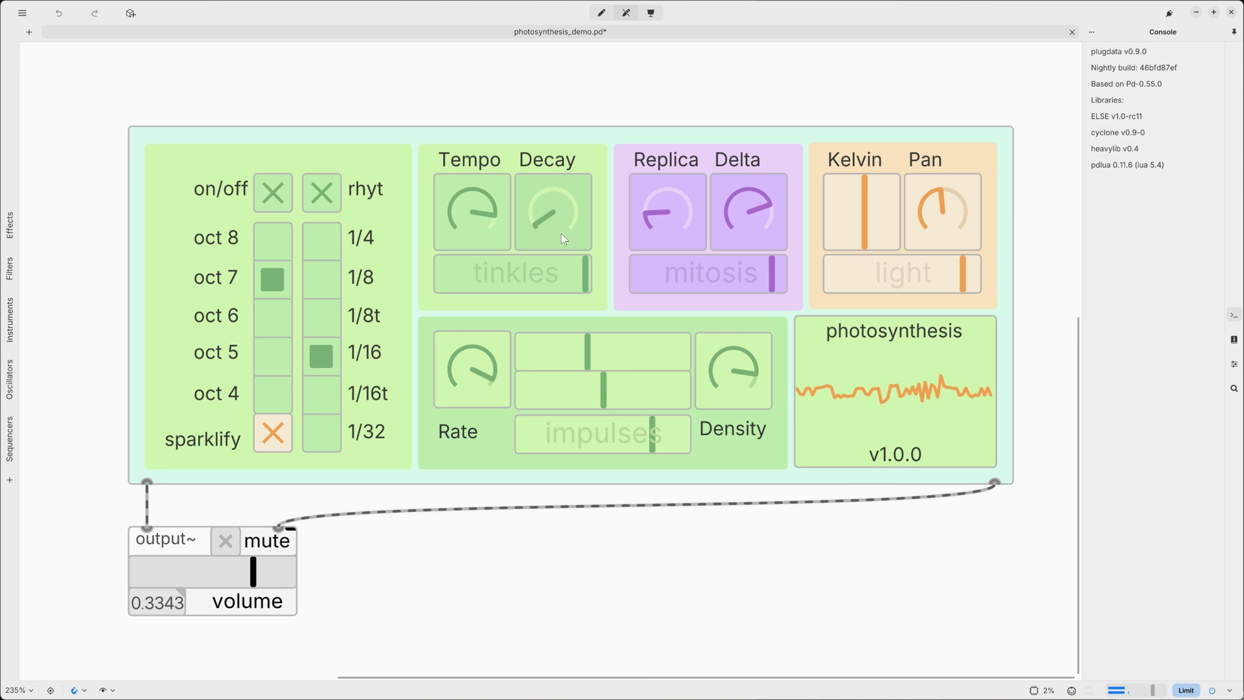
mouse_move(547, 192)
mouse_down()
mouse_move(546, 224)
mouse_move(546, 204)
mouse_up()
drag(662, 236, 662, 197)
Step: Raise Decay to around 11 o'clock, lower tinkles slightly, drop Delta to minimum, and lower Kelvin
drag(561, 220, 569, 125)
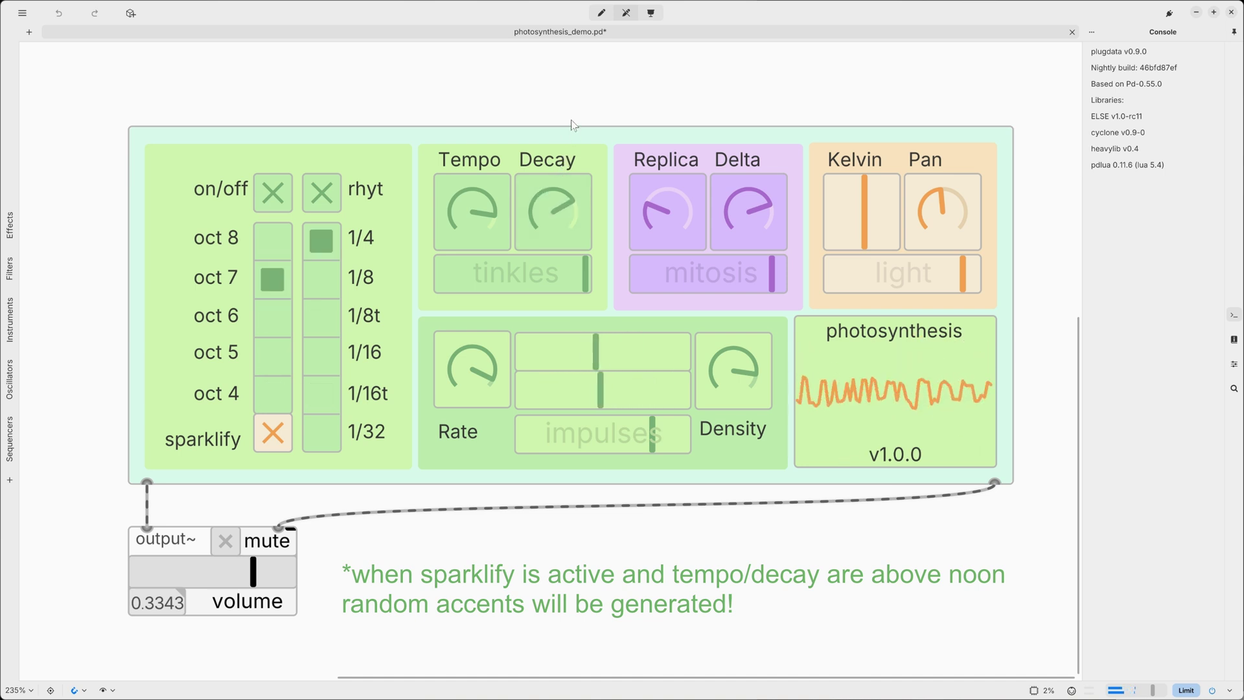
drag(562, 225, 561, 170)
click(581, 276)
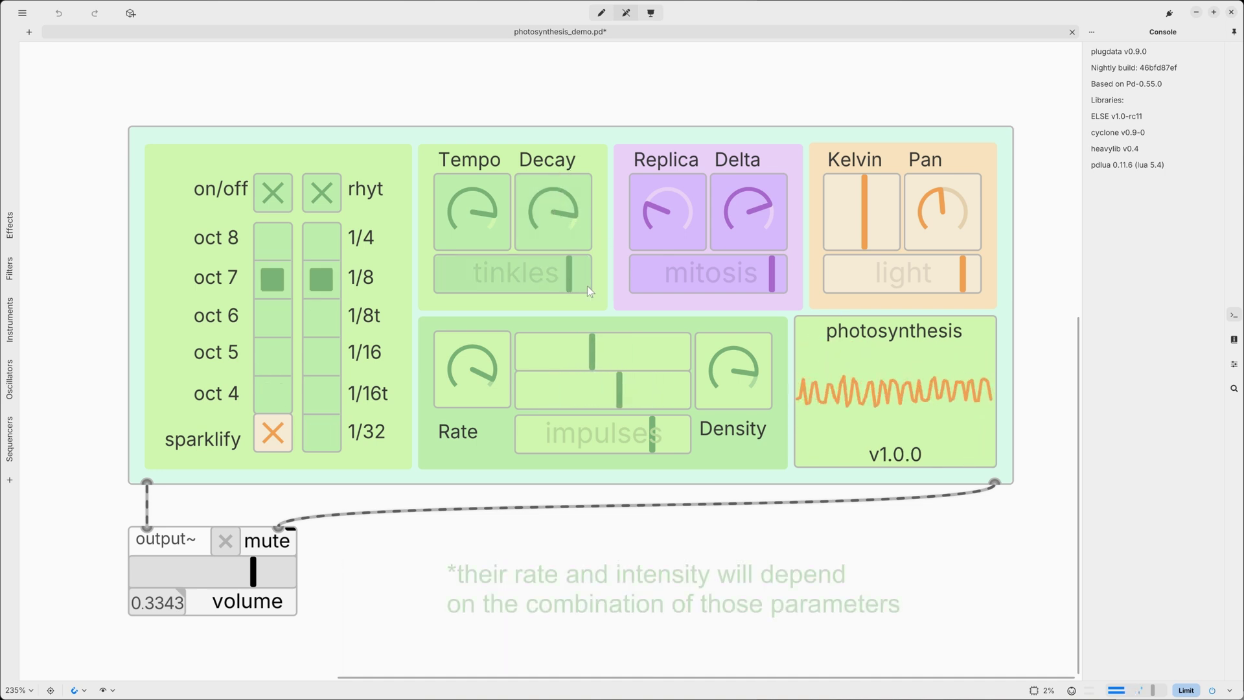
drag(756, 234, 678, 364)
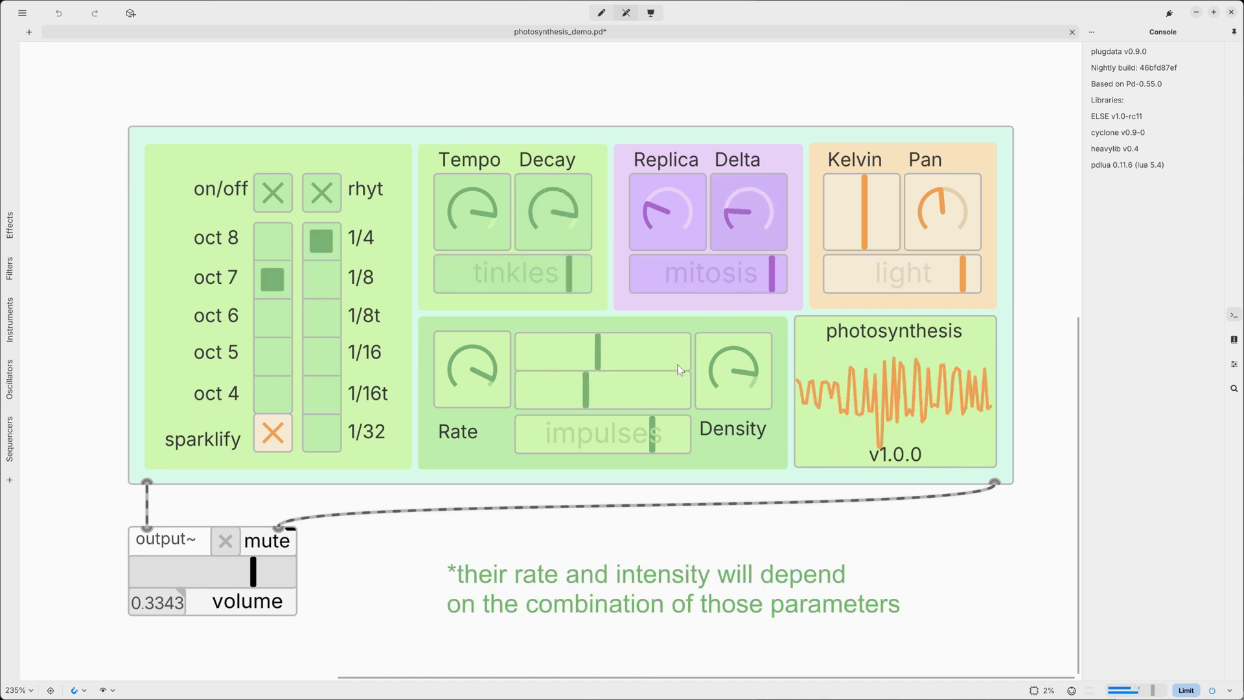
drag(669, 204, 644, 247)
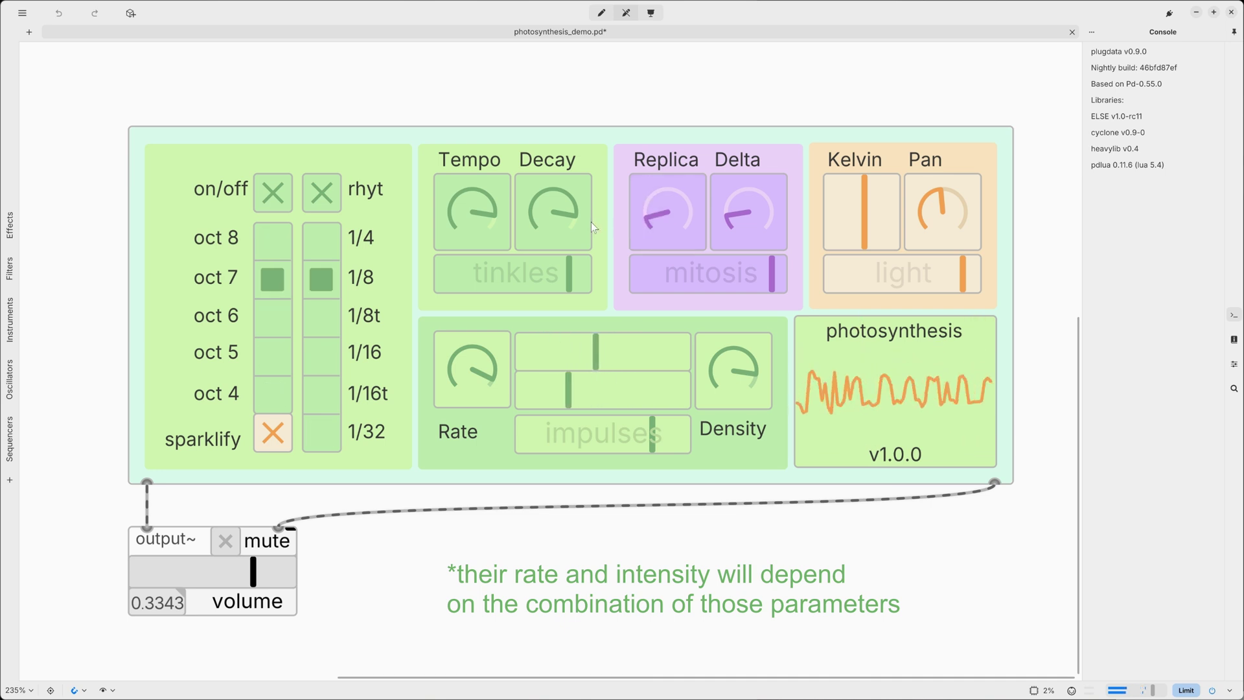
drag(546, 224, 547, 218)
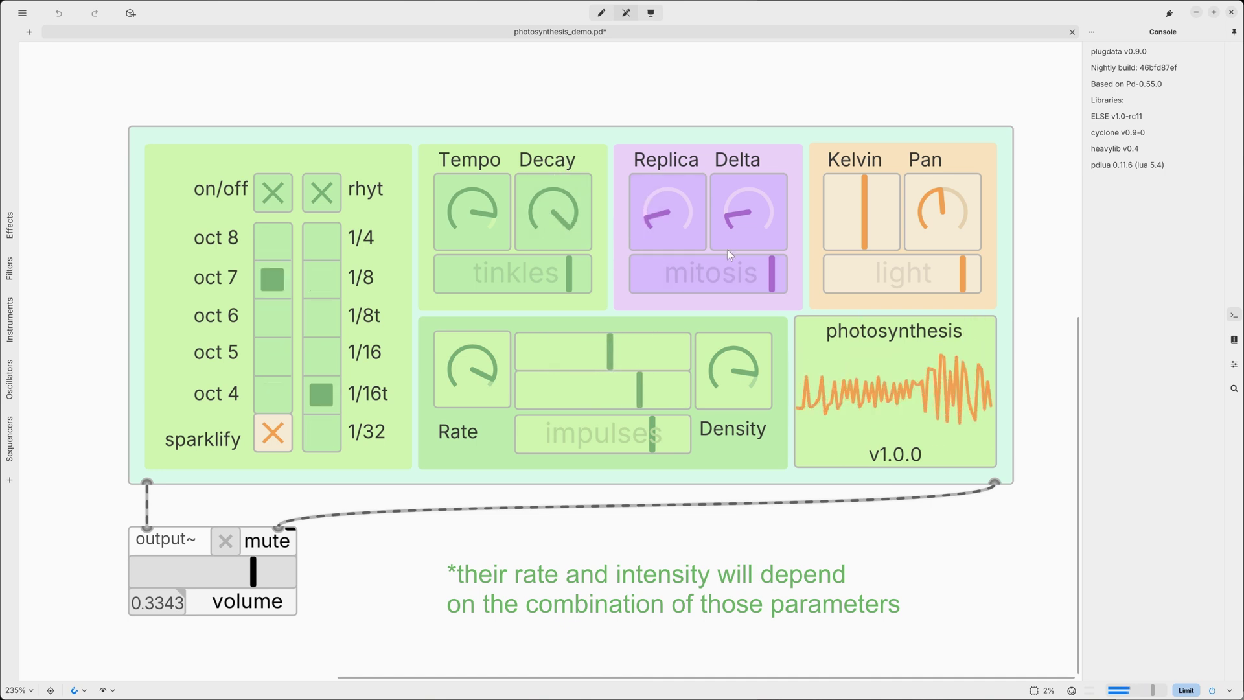
mouse_move(868, 236)
mouse_down()
mouse_move(841, 240)
mouse_move(890, 235)
mouse_move(877, 237)
mouse_up()
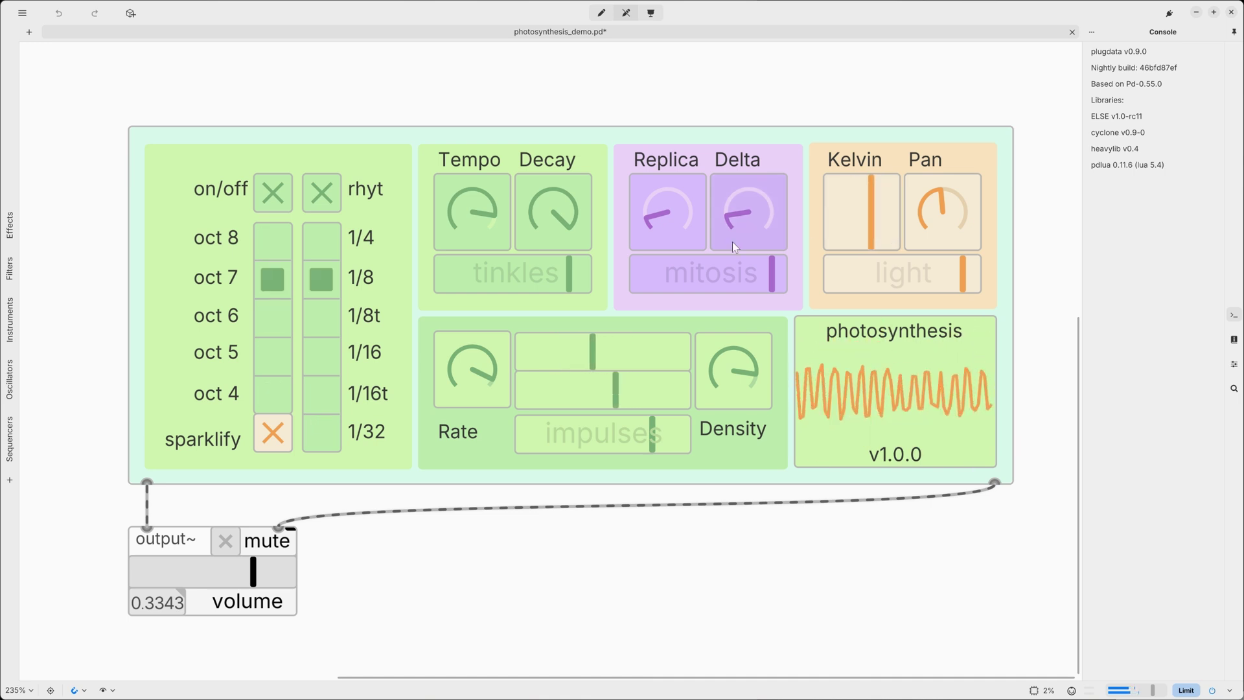
drag(558, 201, 558, 188)
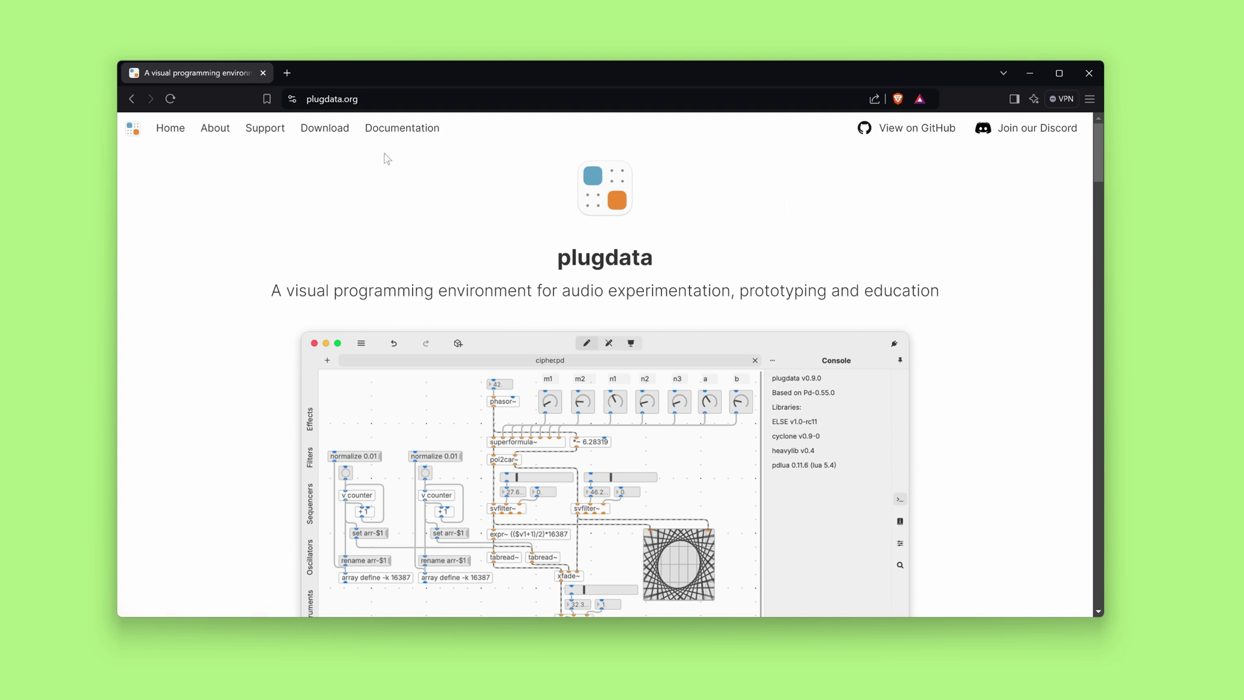
Step: Go to the plugdata.org Download page and scroll down through it
click(326, 140)
scroll(386, 183, down, 1)
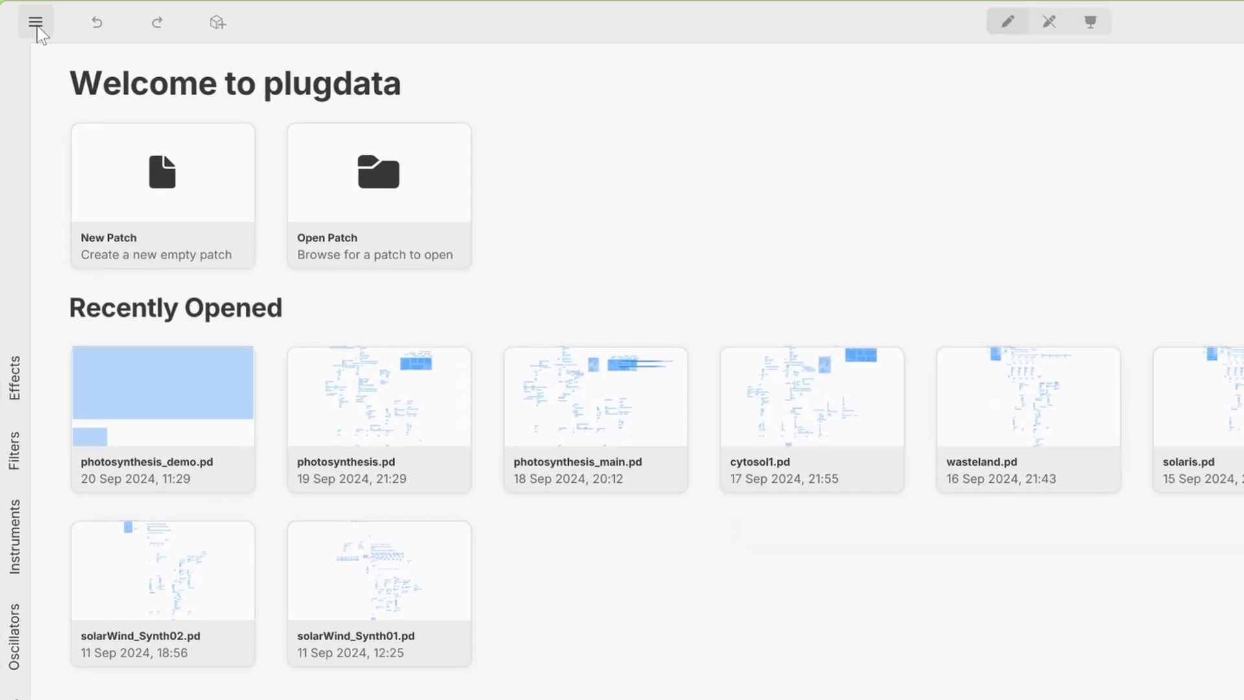
Step: Open Settings from the main menu and select the Abstractions search path entry
click(41, 27)
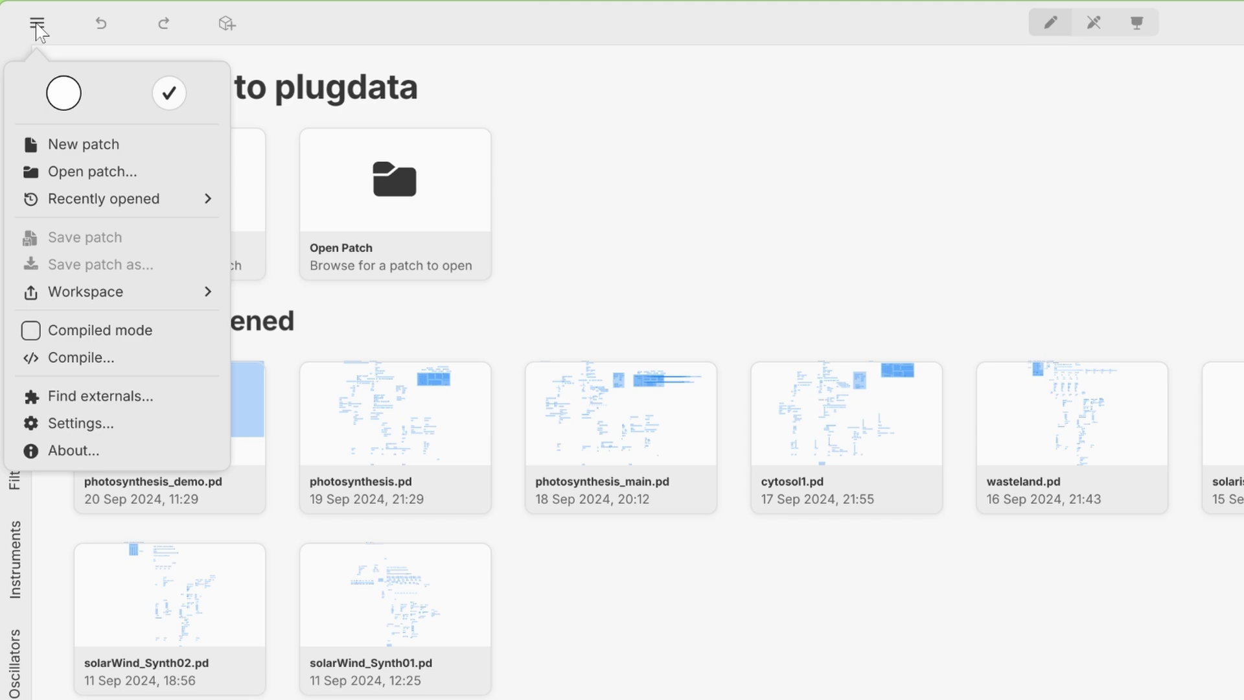
click(106, 427)
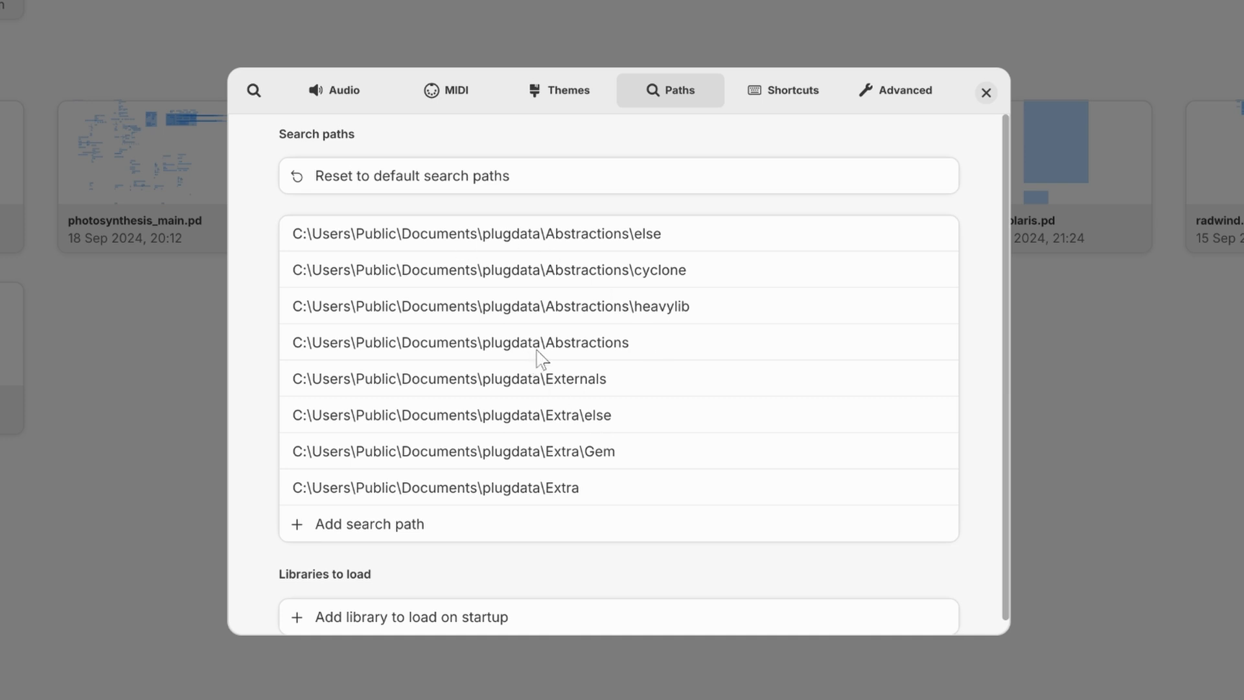
click(599, 350)
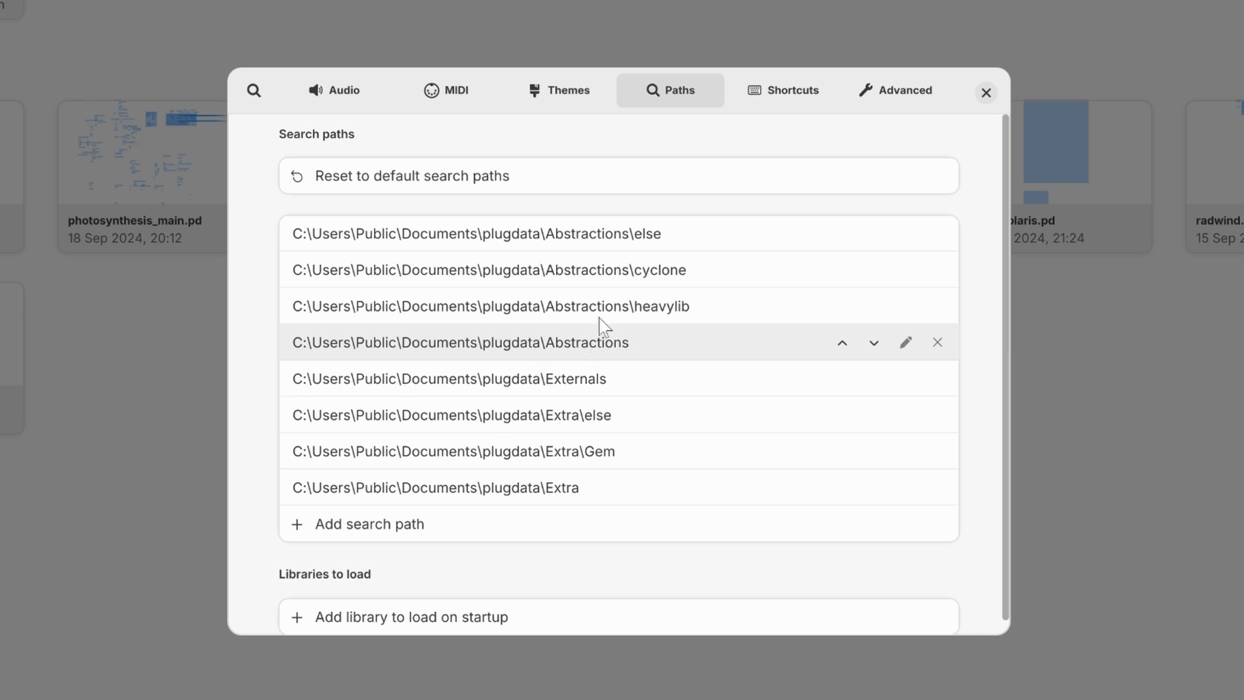
mouse_move(594, 320)
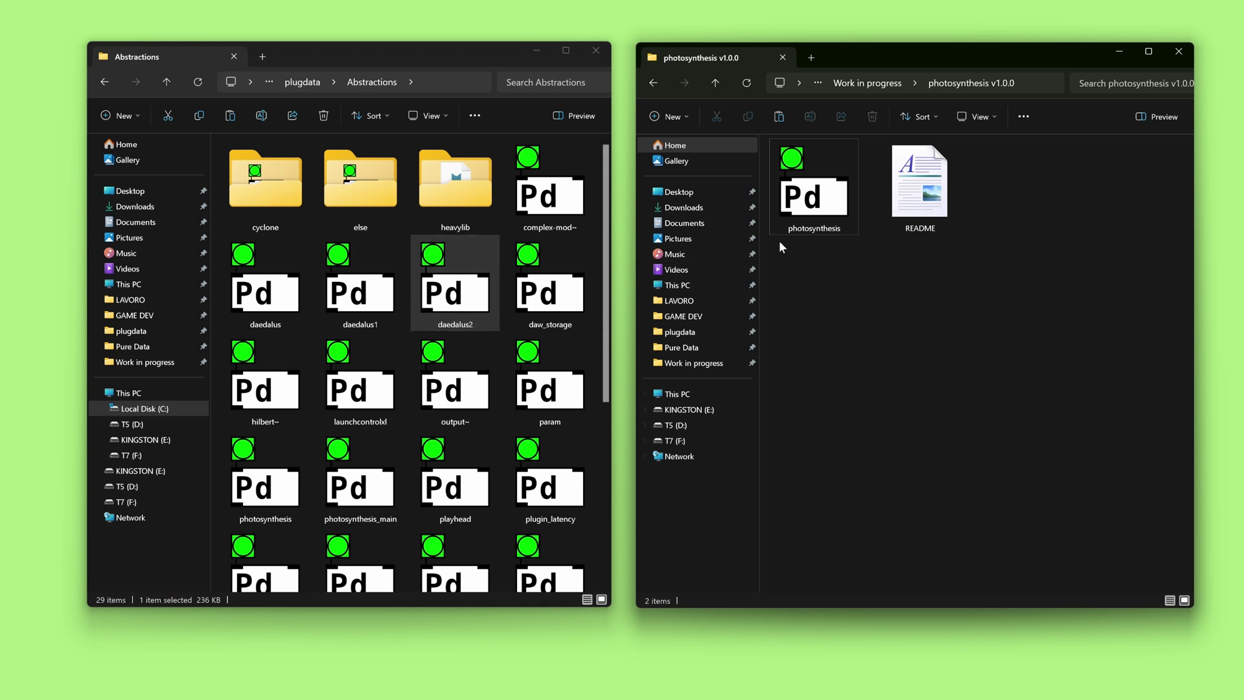
Step: Move the photosynthesis patch file into the Abstractions folder and start a new empty patch
drag(821, 227, 826, 245)
click(826, 246)
click(835, 202)
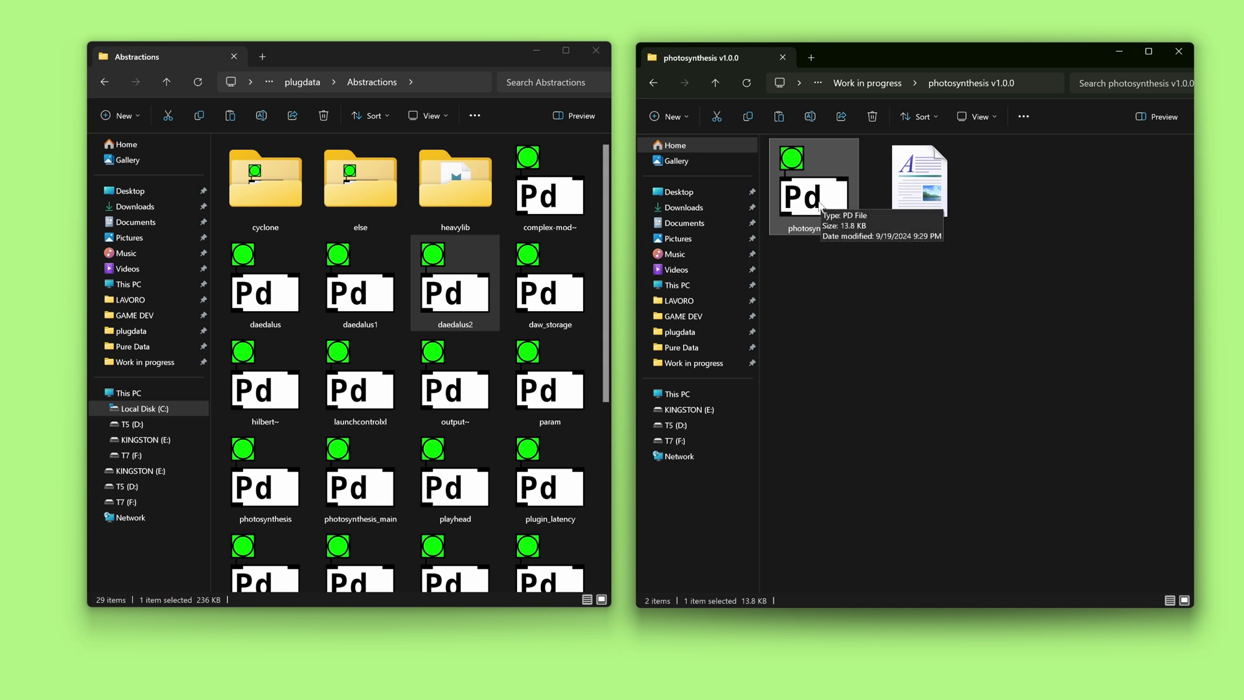
mouse_move(822, 206)
mouse_down()
mouse_move(647, 239)
mouse_move(392, 328)
mouse_move(820, 224)
mouse_up()
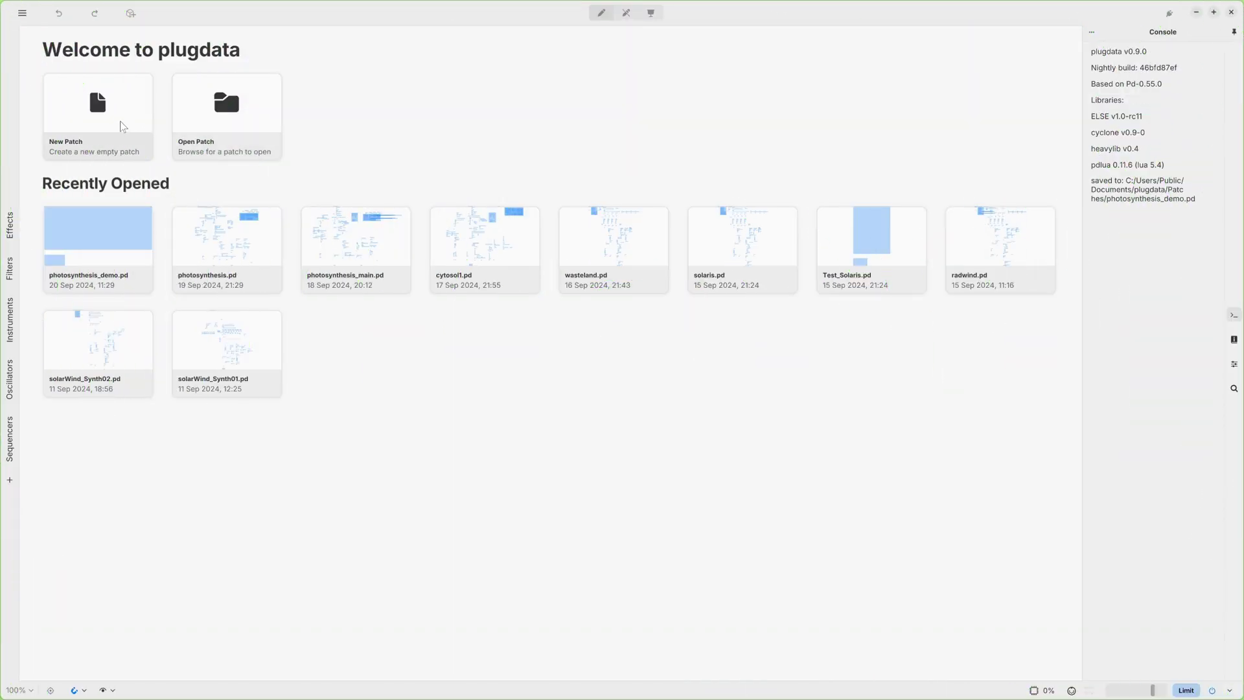
click(123, 127)
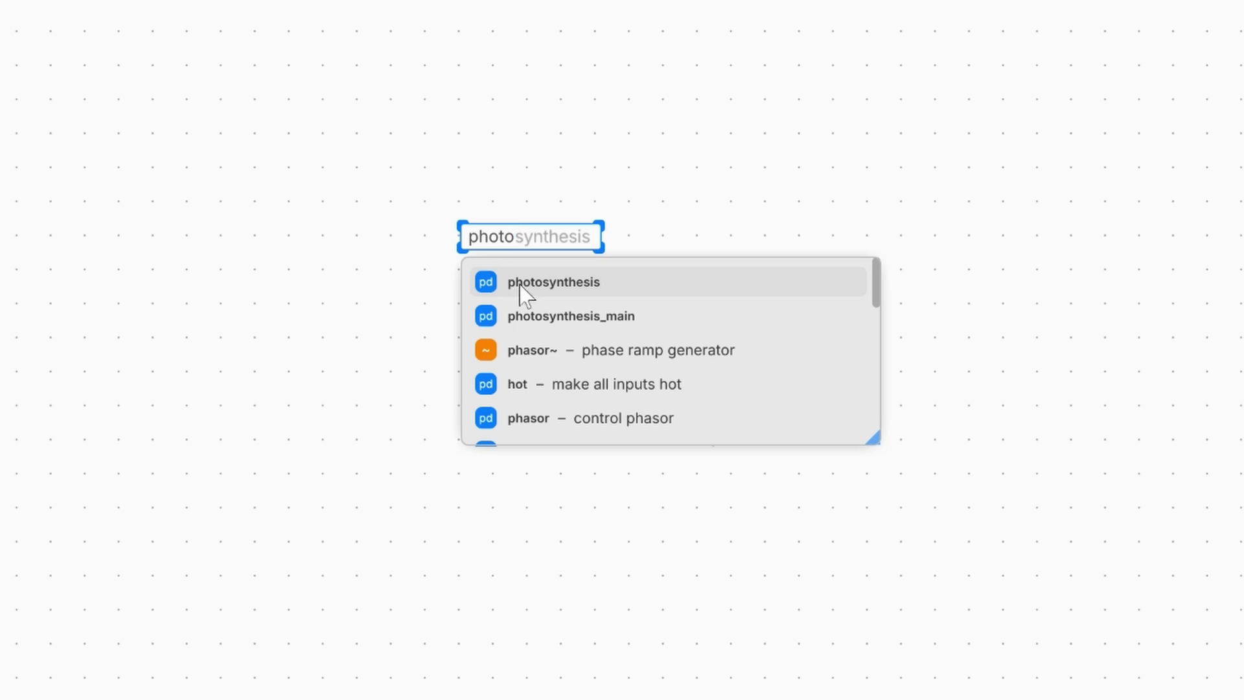
Step: Place the photosynthesis abstraction on the canvas from its name completion
key(Tab)
click(589, 285)
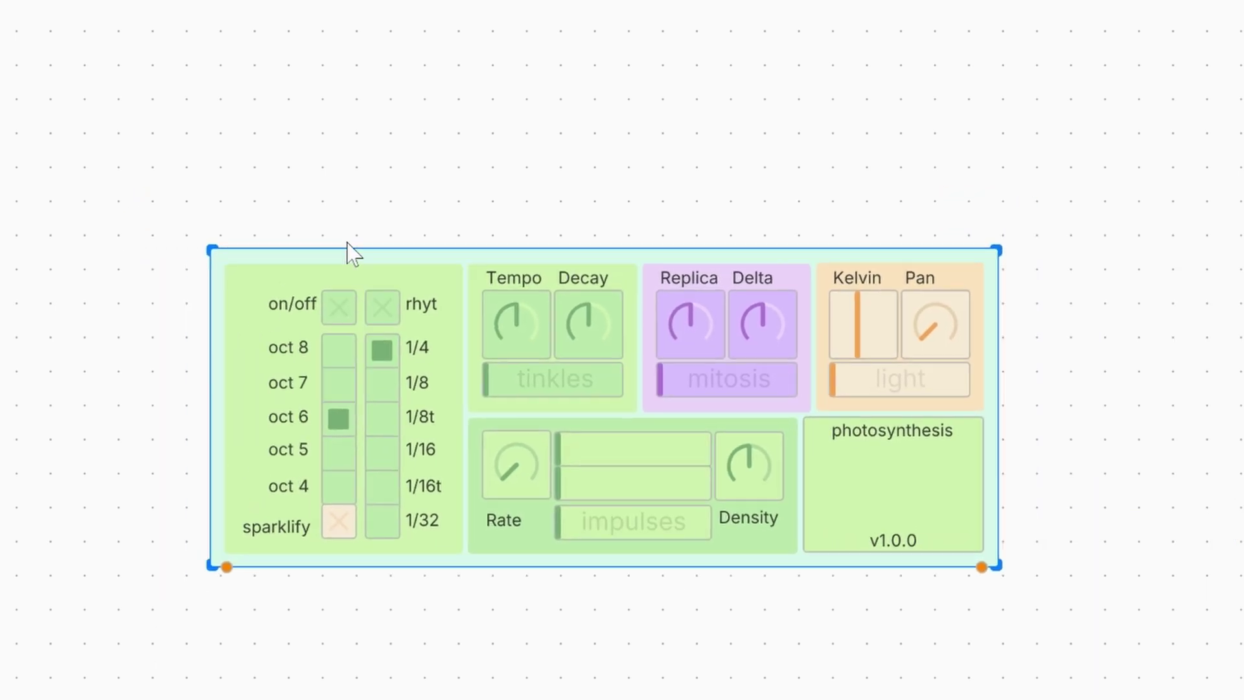
drag(1, 72, 1189, 699)
click(269, 649)
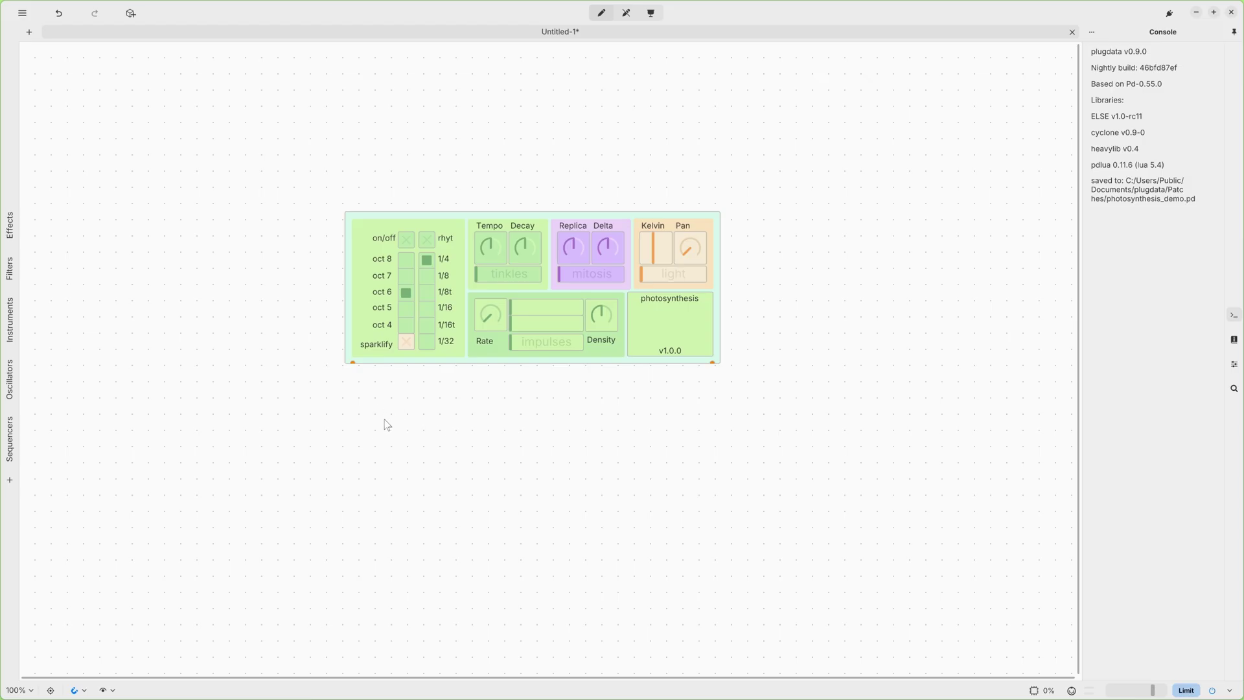
Step: Add an output~ object below the photosynthesis panel
double_click(386, 425)
text(o)
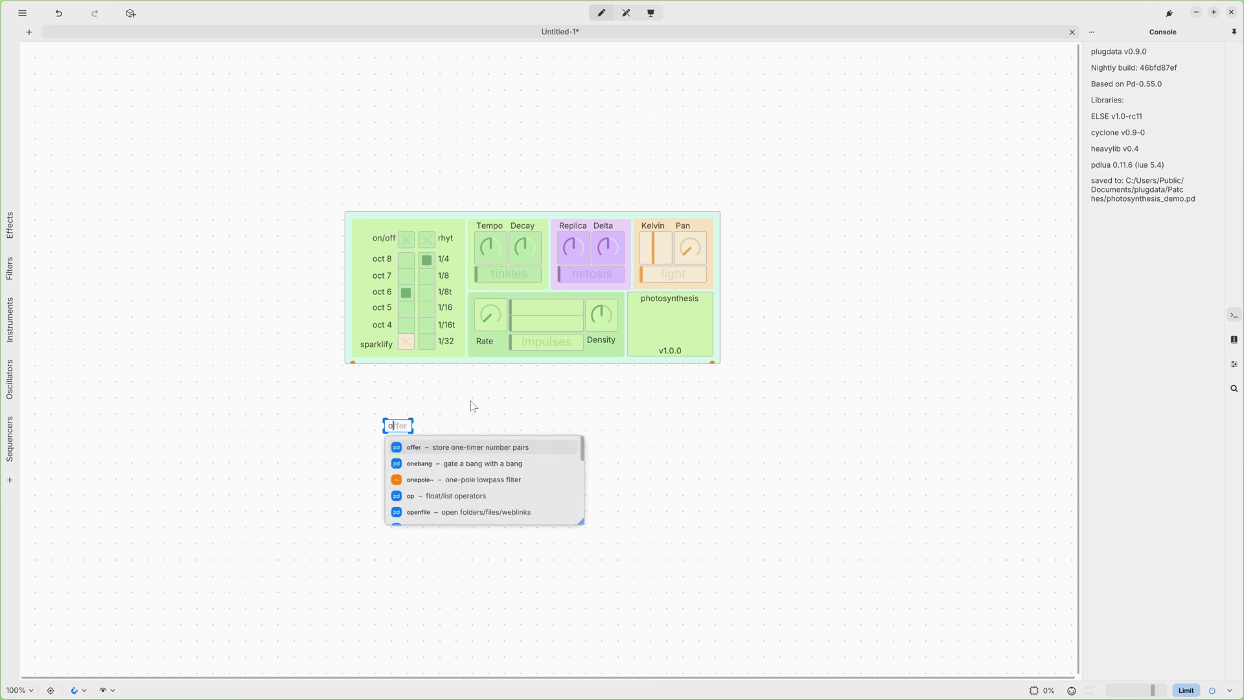
text(utput~)
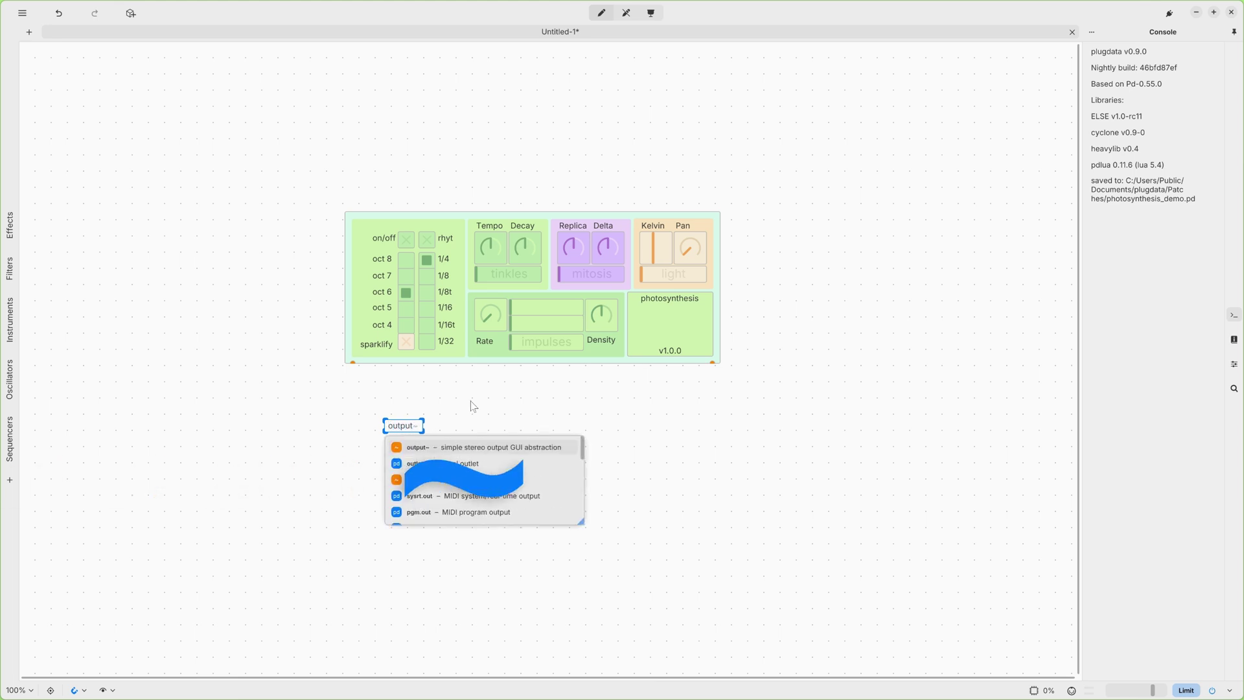
key(Return)
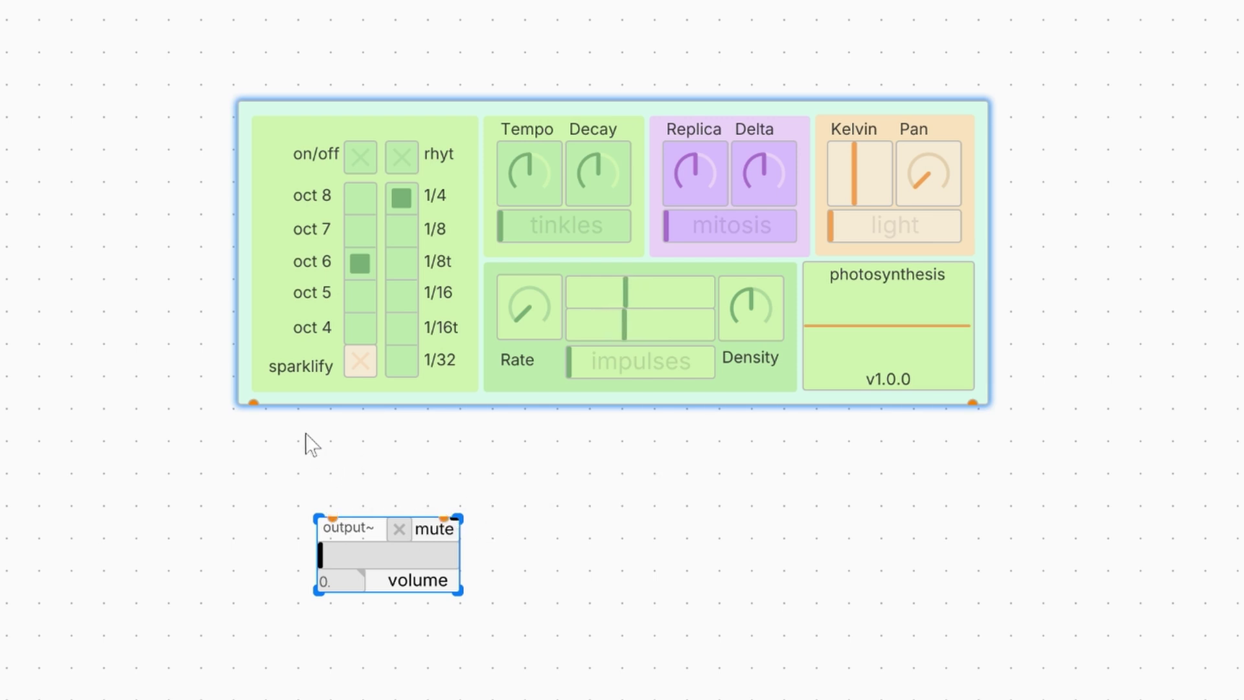
Step: Cable the photosynthesis left and right outlets into output~, reposition the panel, and enter run mode
drag(252, 407, 339, 530)
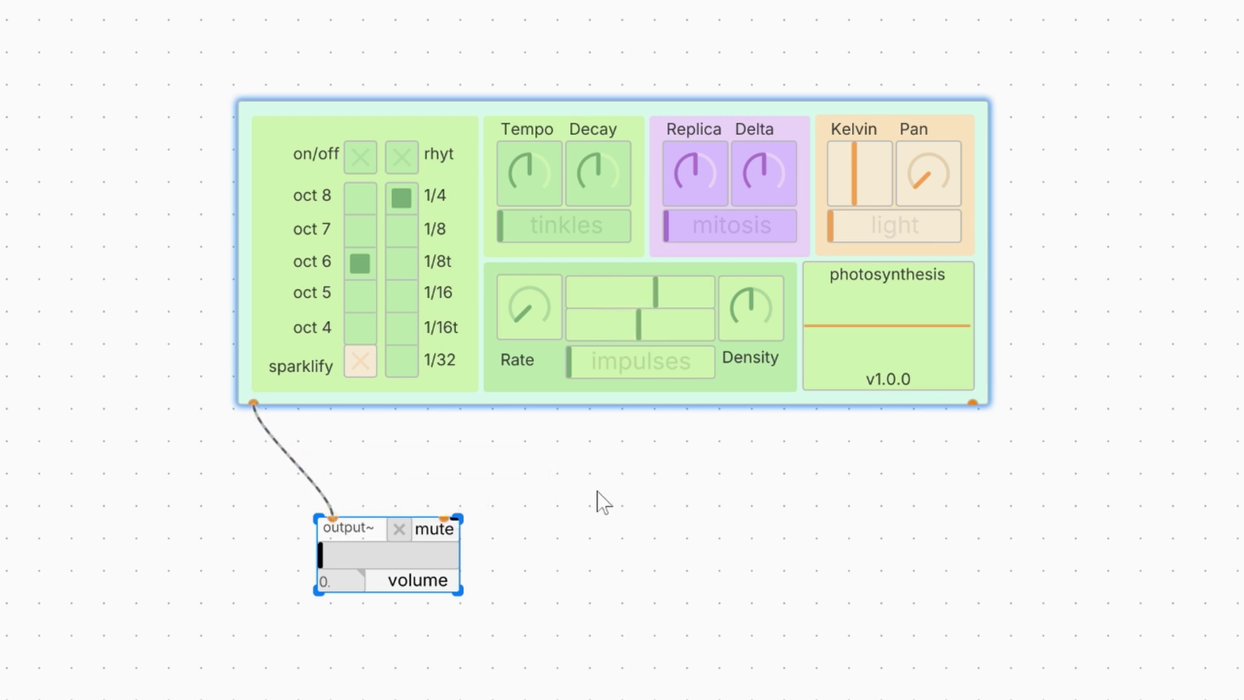
drag(972, 406, 313, 522)
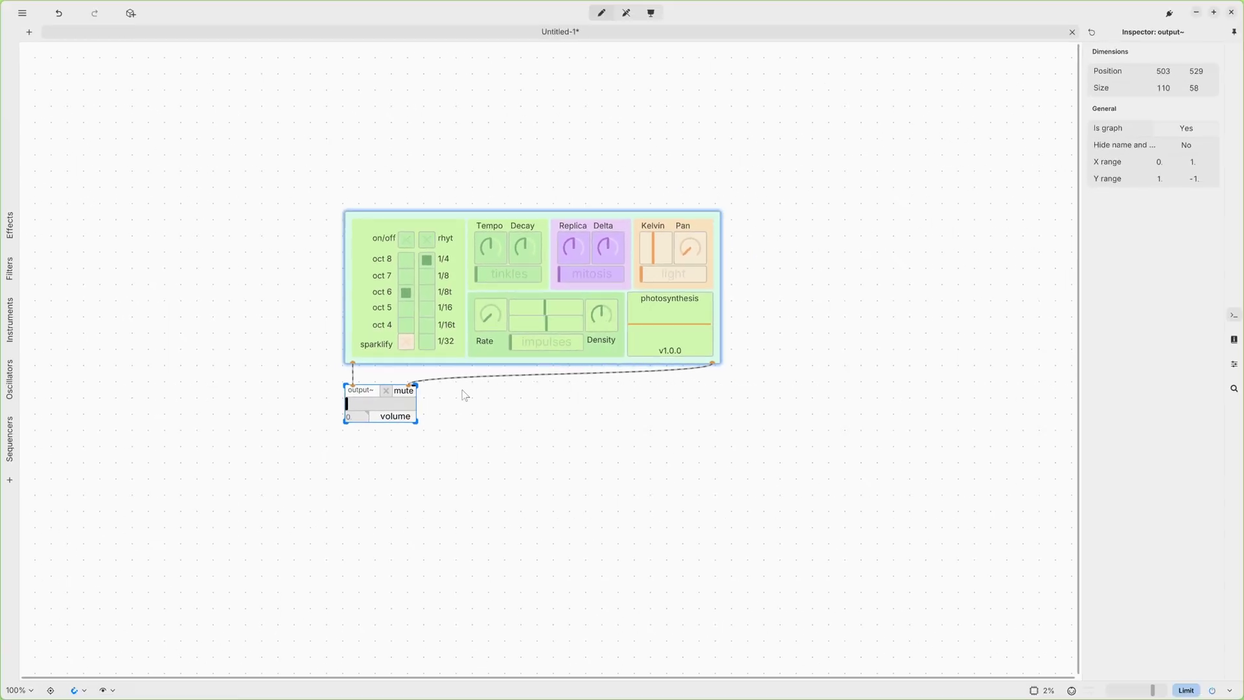
mouse_move(422, 228)
mouse_down()
mouse_move(394, 148)
mouse_move(380, 170)
mouse_move(278, 170)
mouse_move(508, 224)
mouse_move(333, 162)
mouse_move(453, 158)
mouse_move(420, 201)
mouse_move(421, 225)
mouse_up()
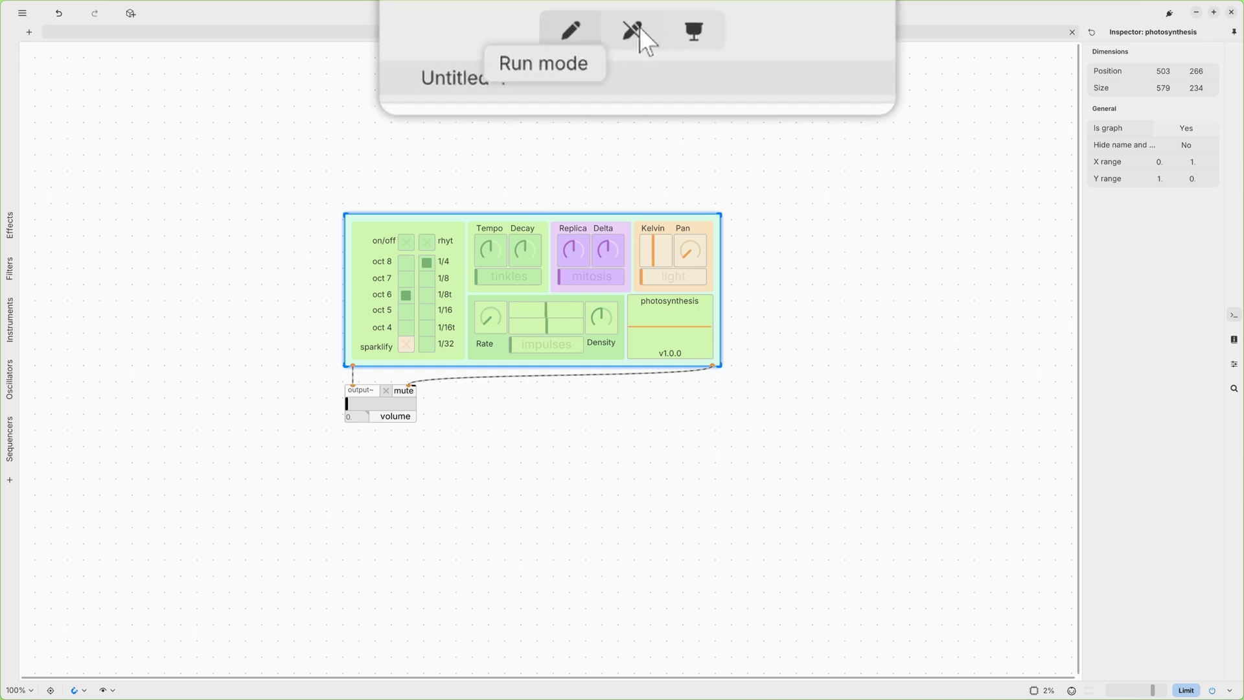
click(638, 27)
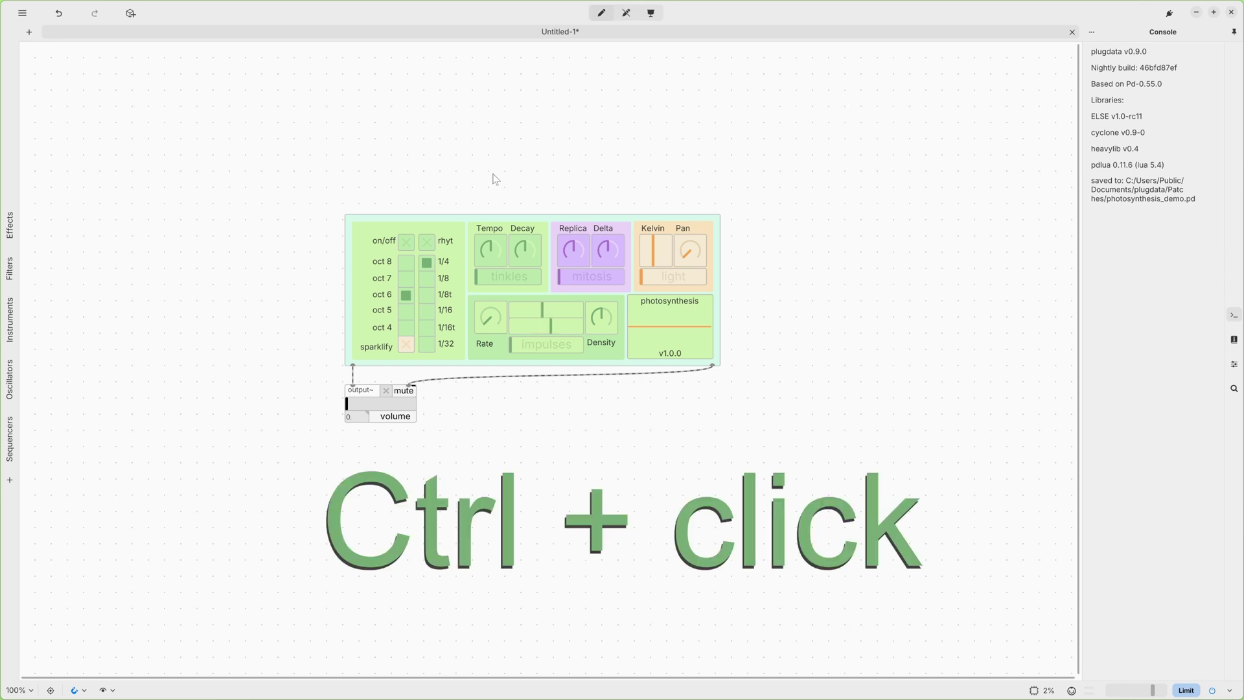
Step: Turn up the Tempo and Decay knobs on the photosynthesis panel
key(ctrl)
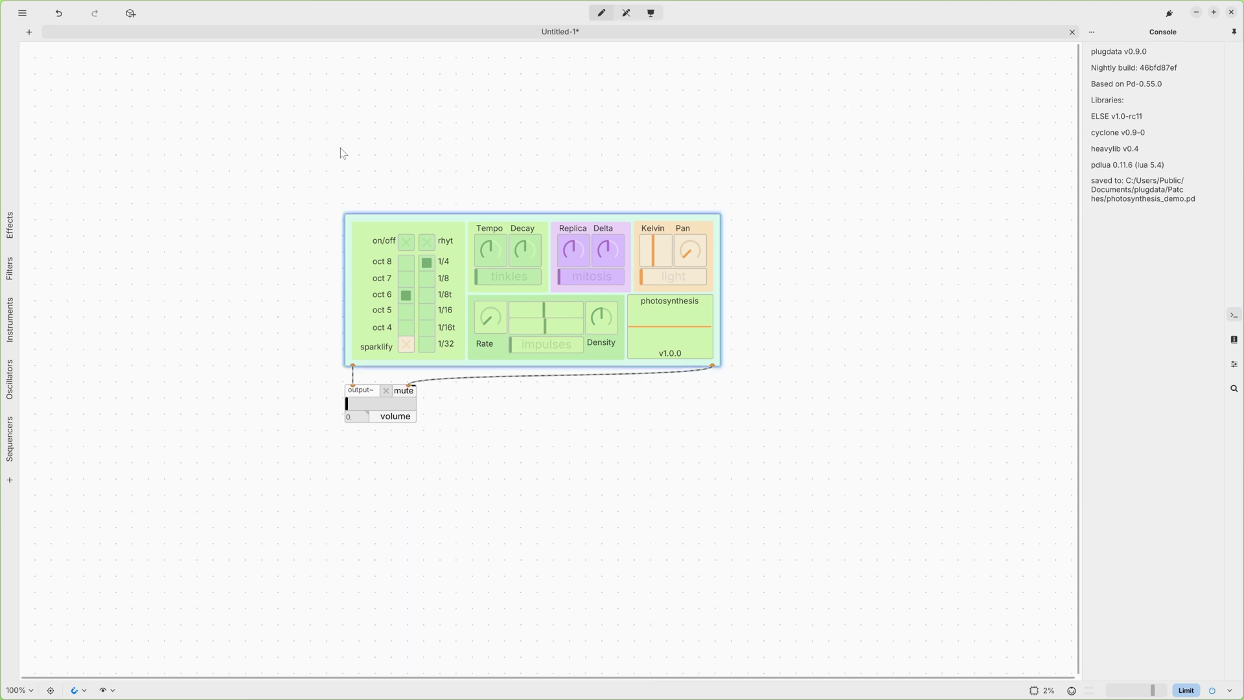
scroll(512, 152, up, 5)
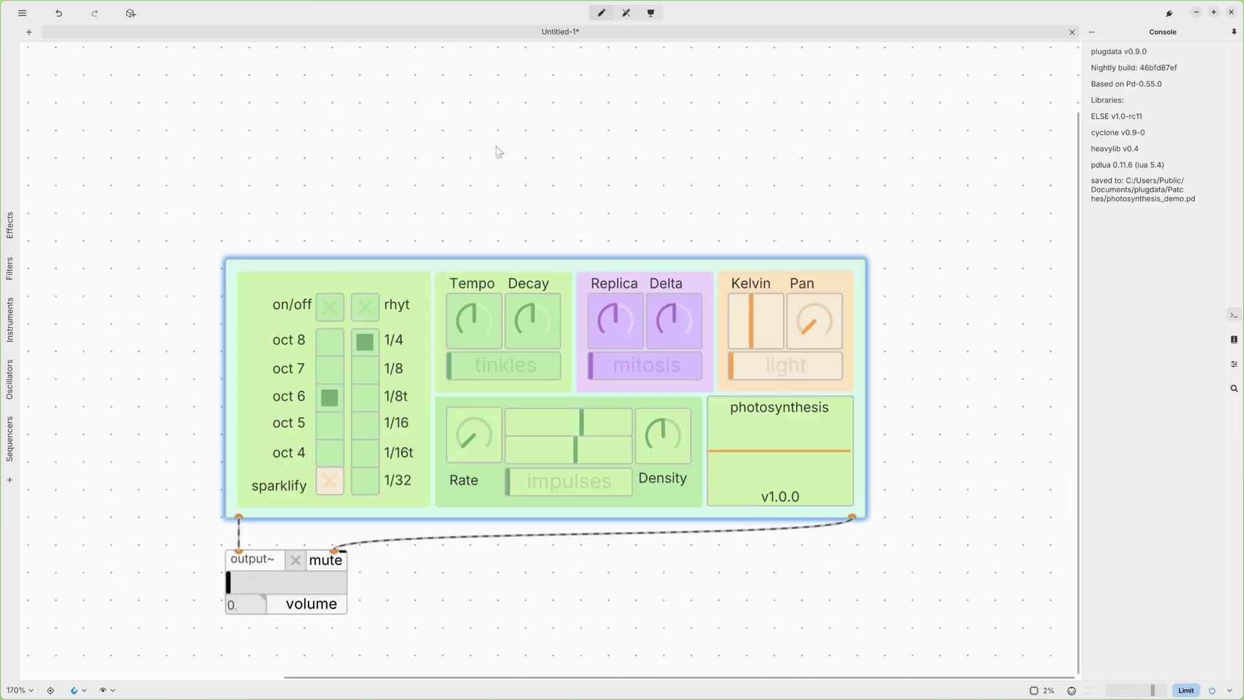
scroll(491, 169, left, 2)
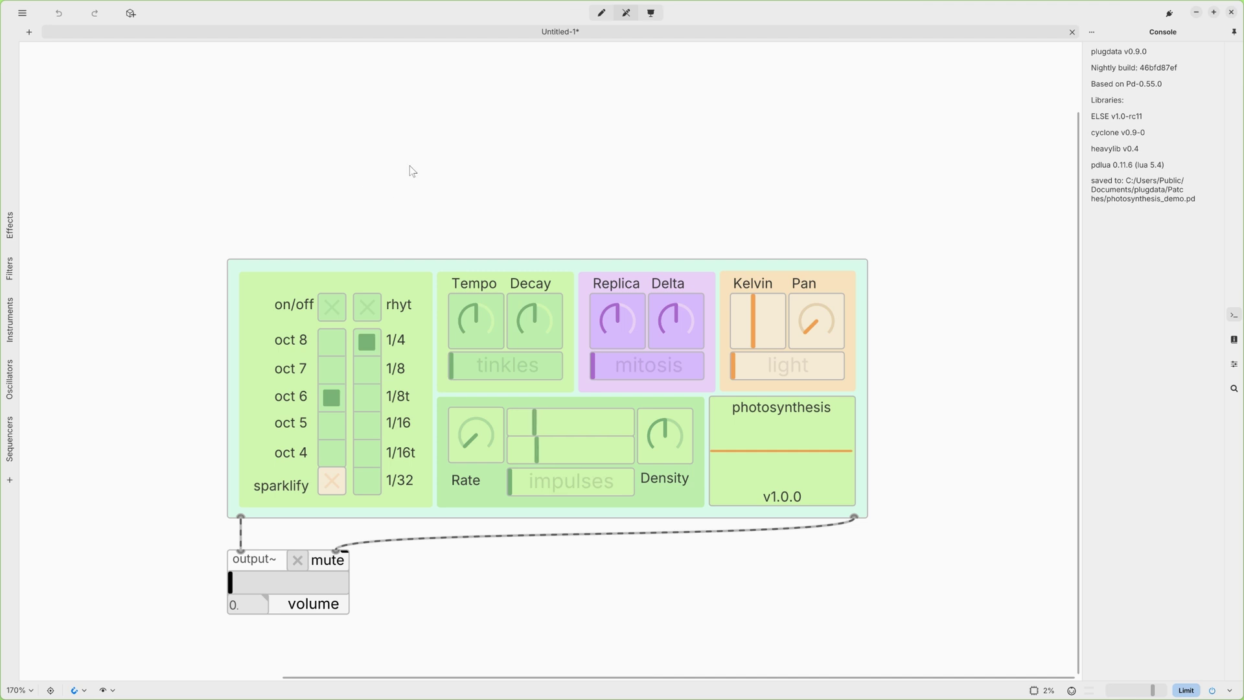
scroll(495, 186, down, 1)
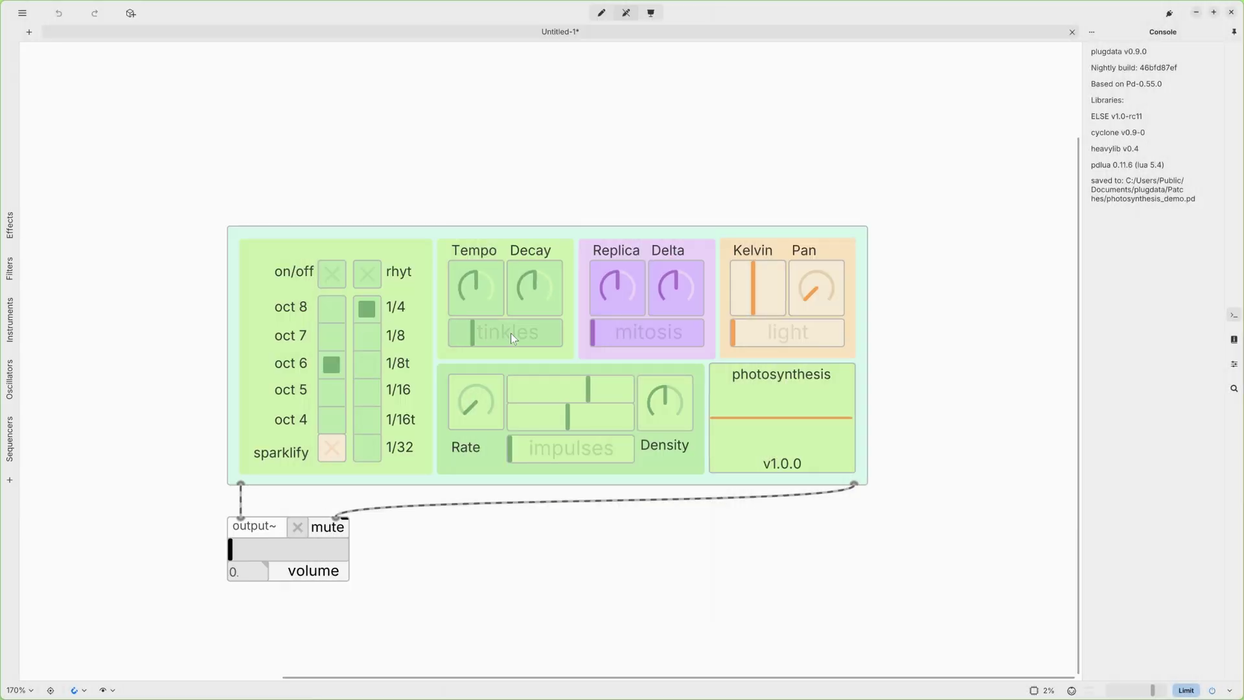
drag(484, 279, 460, 324)
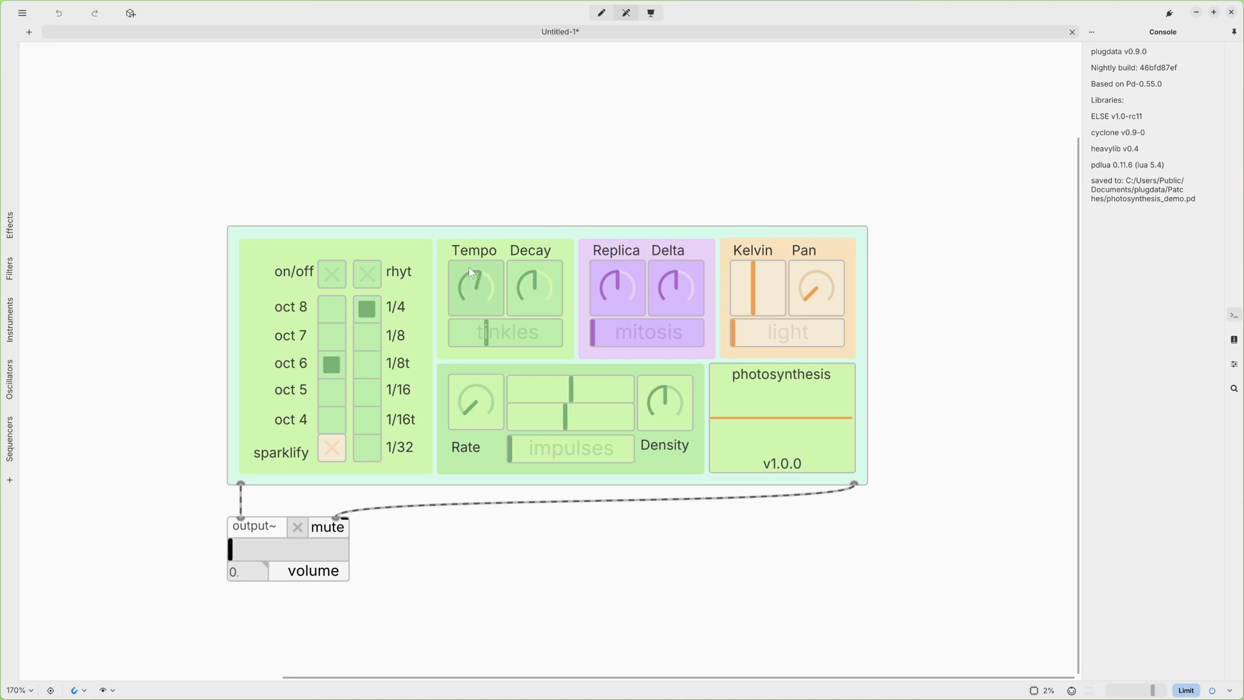
drag(519, 285, 498, 345)
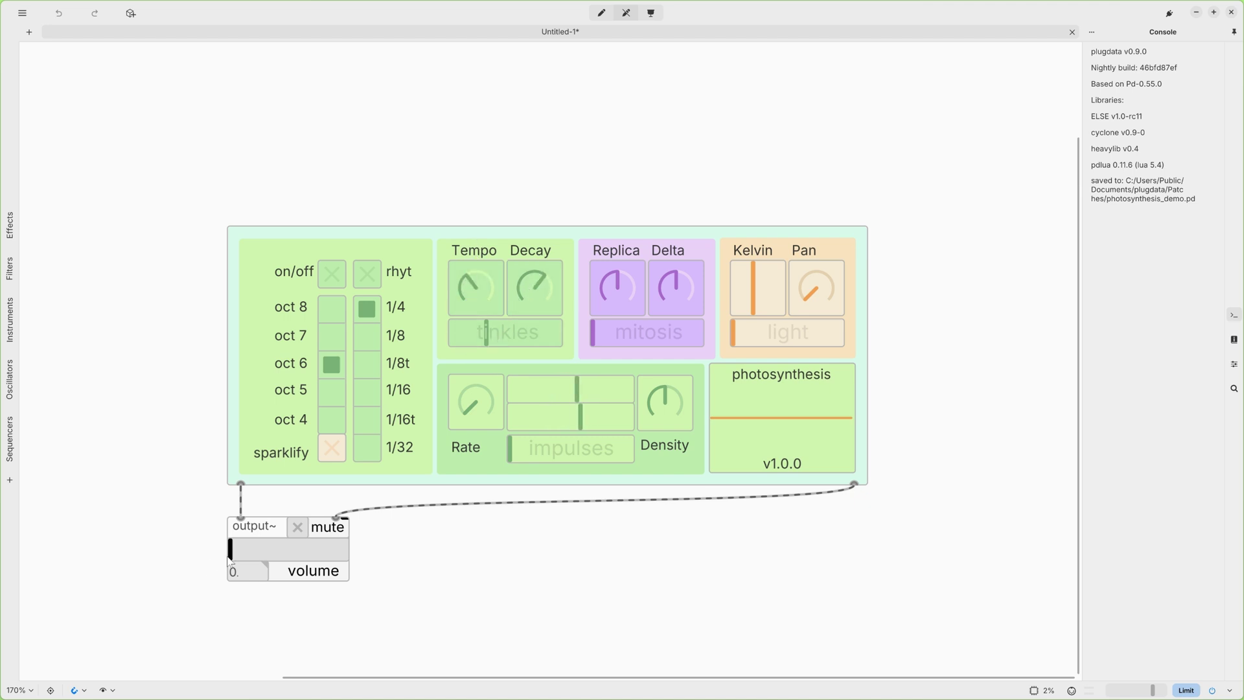
Step: Raise the output~ volume to 0.3162, then switch the synth on and off again
drag(233, 550, 326, 553)
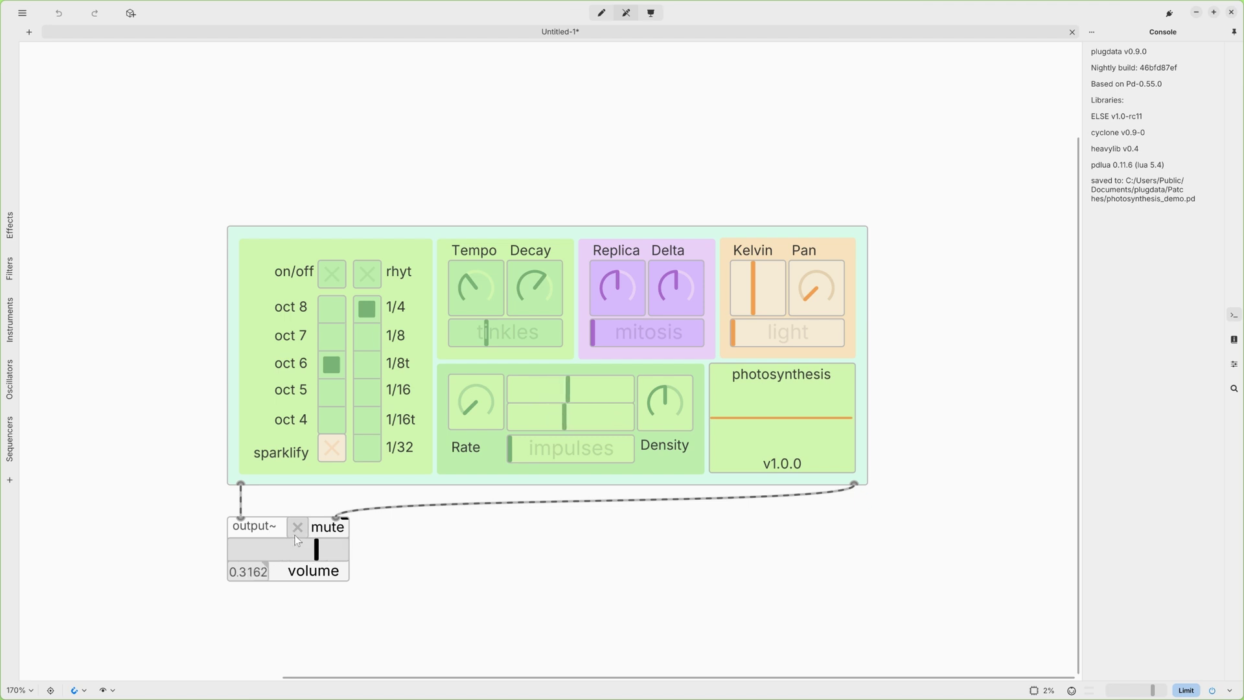
click(330, 283)
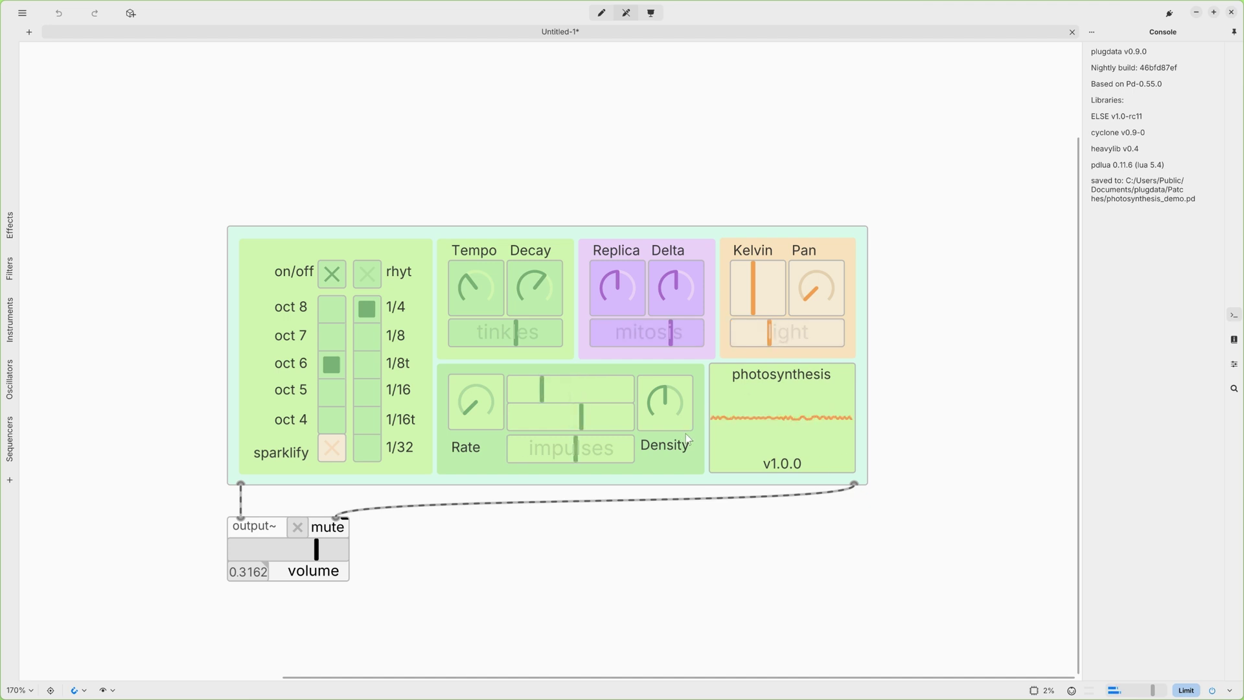
click(329, 278)
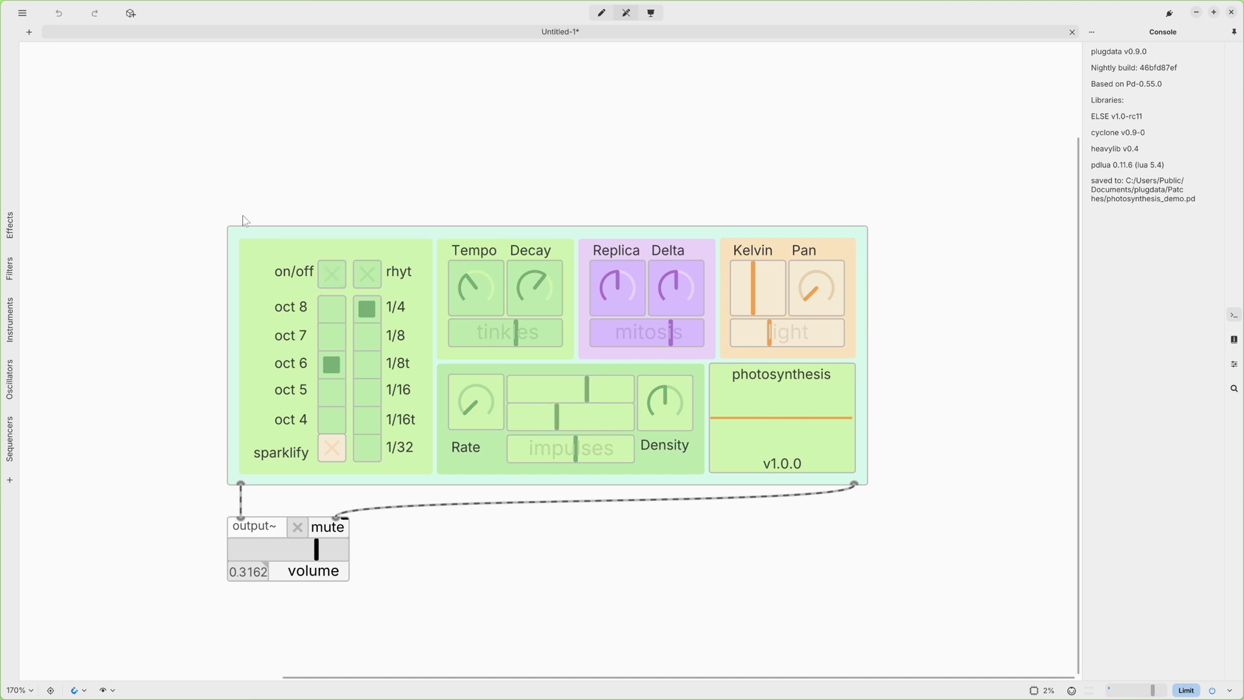
Step: Play a test tone through the Focusrite USB Audio output in plugdata's Audio settings
click(23, 18)
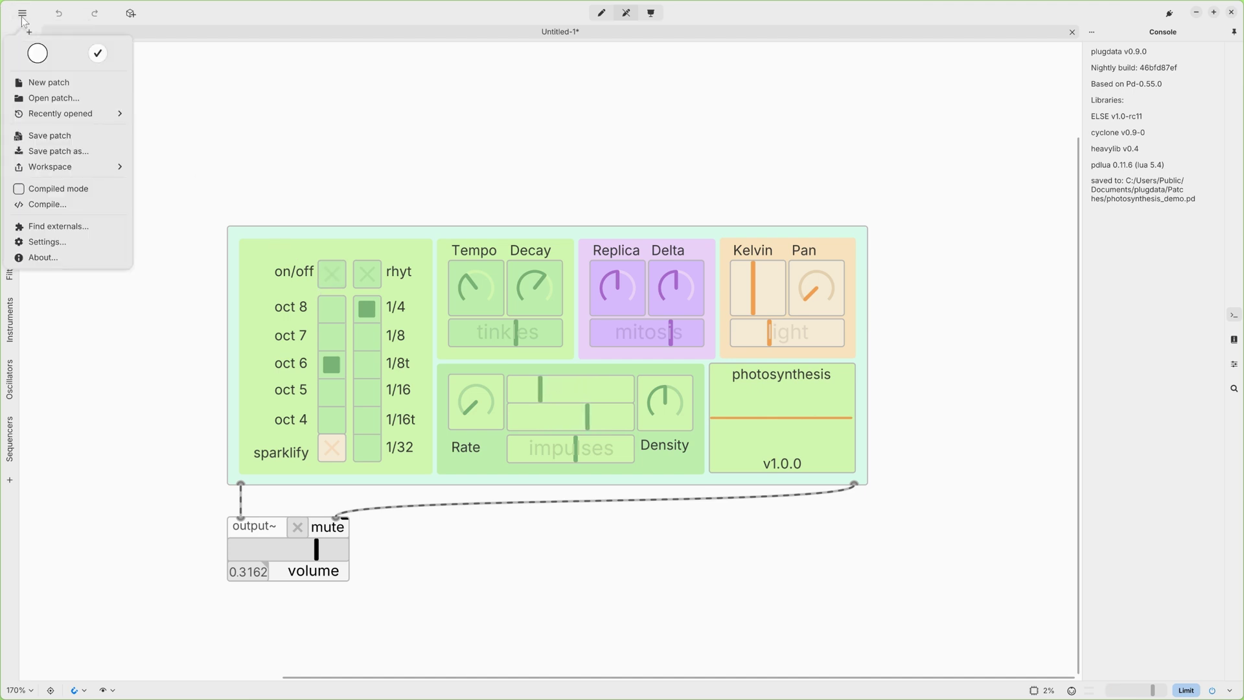
click(70, 246)
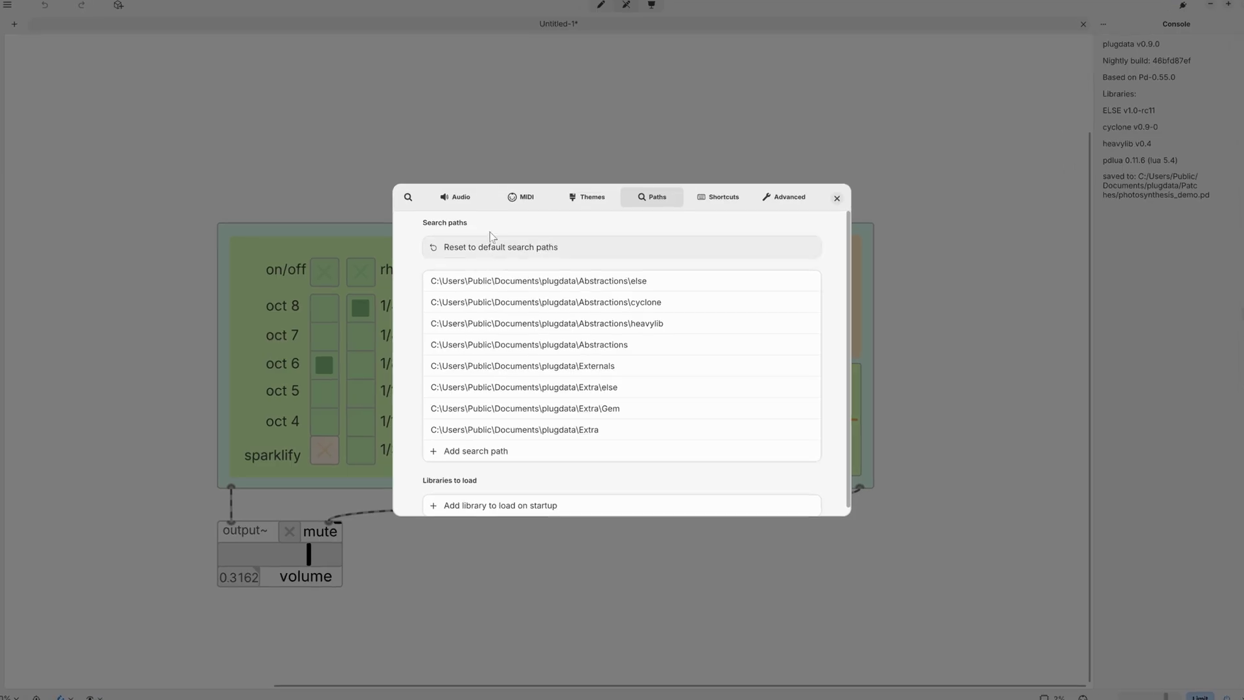
click(464, 201)
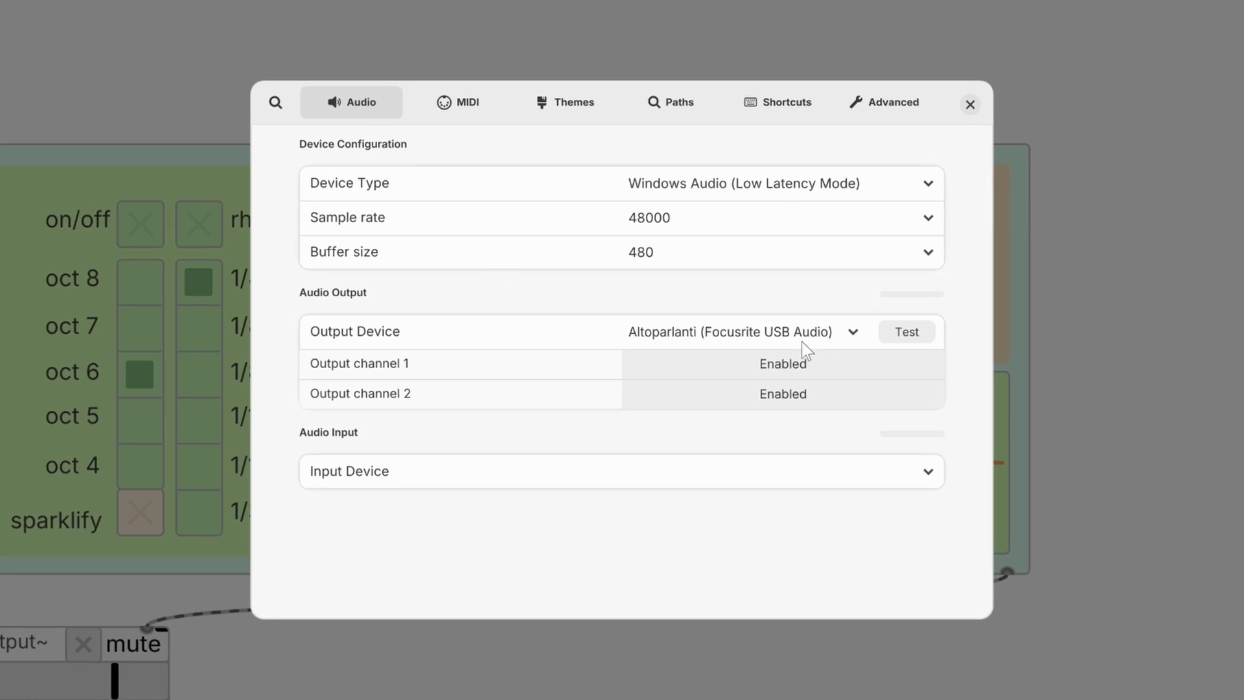
click(924, 332)
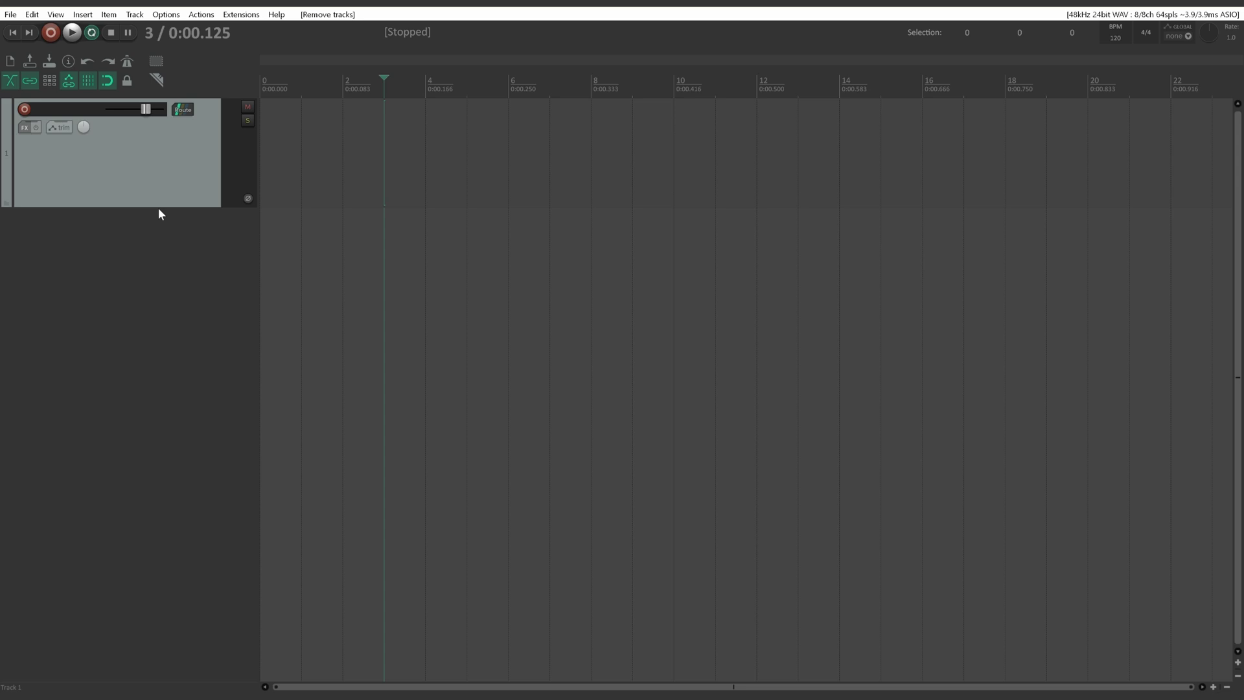
Step: Add the VST3 plugdata-fx plugin to Track 1 and enlarge its FX window
click(37, 128)
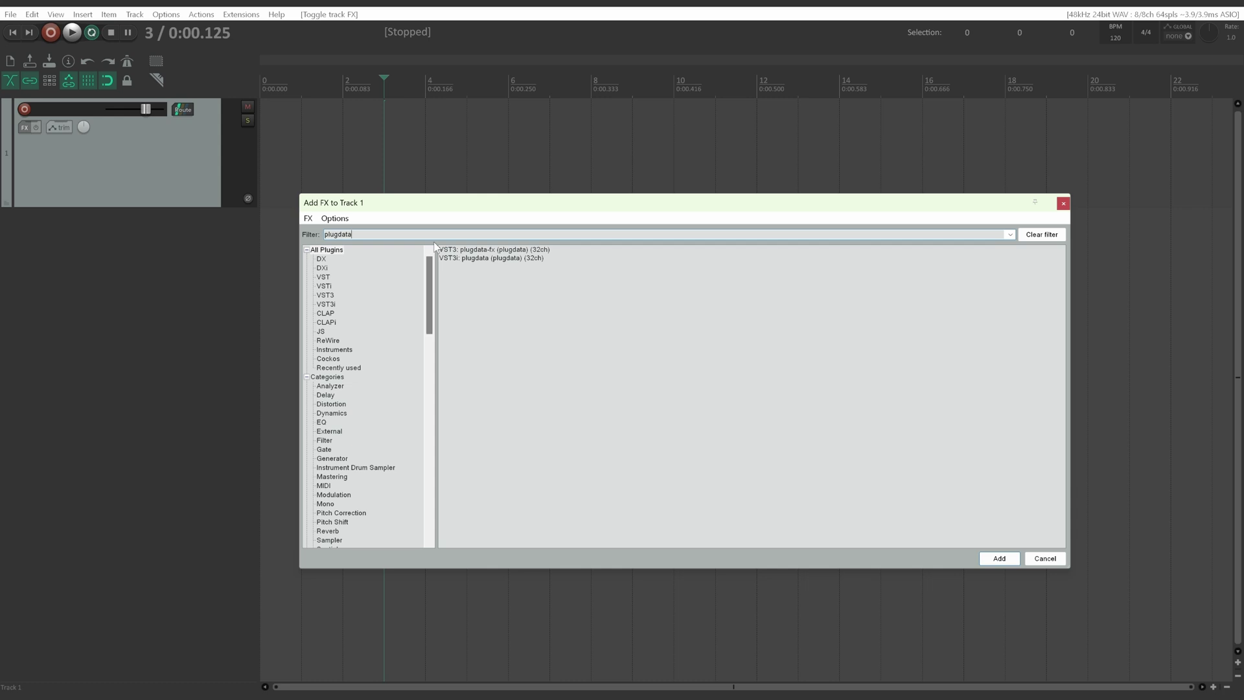
click(473, 254)
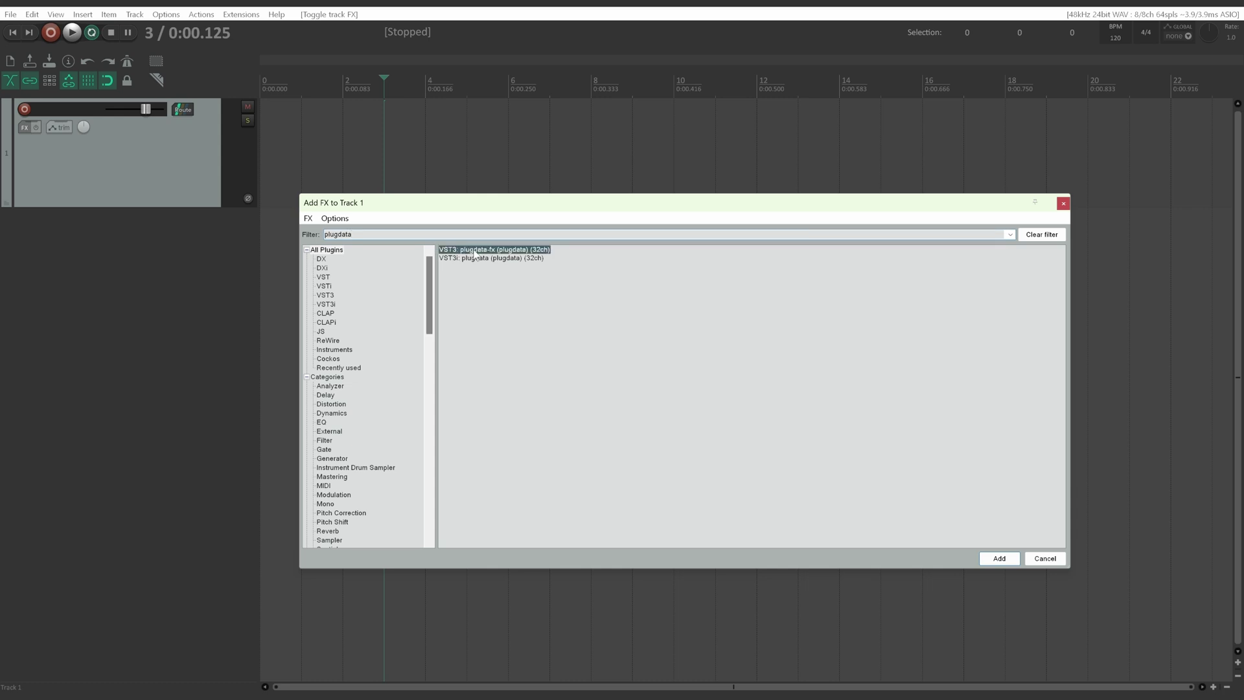
double_click(528, 254)
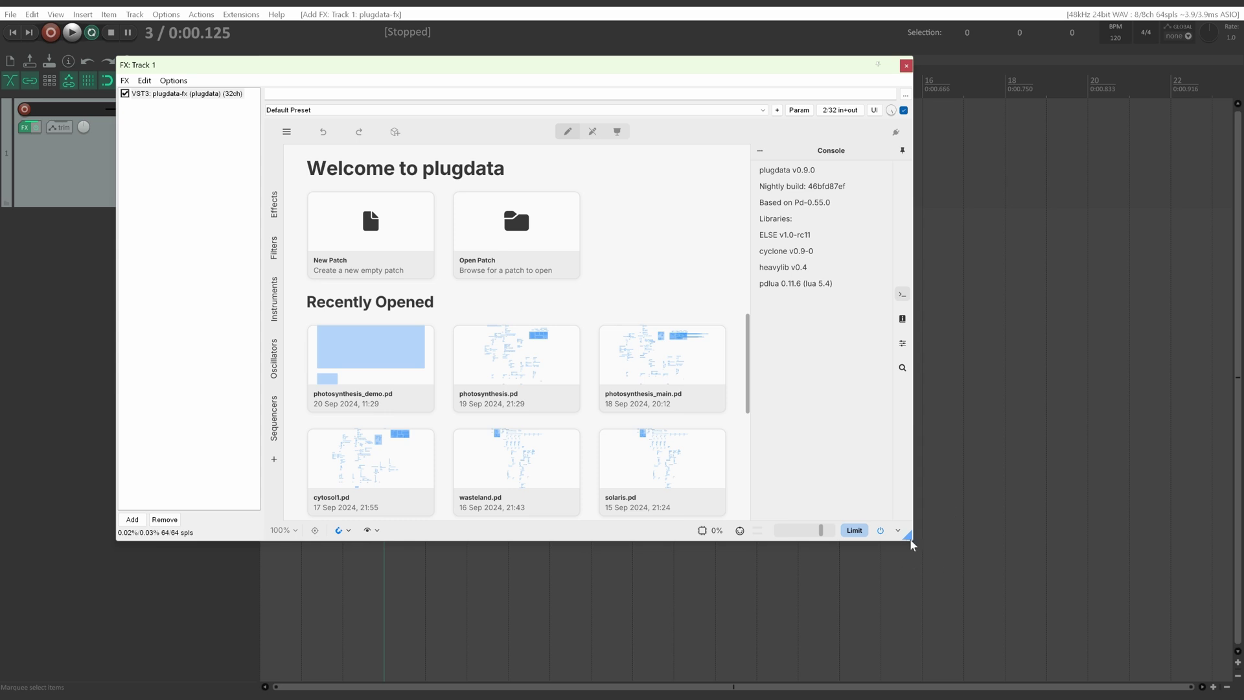
drag(910, 544, 1129, 630)
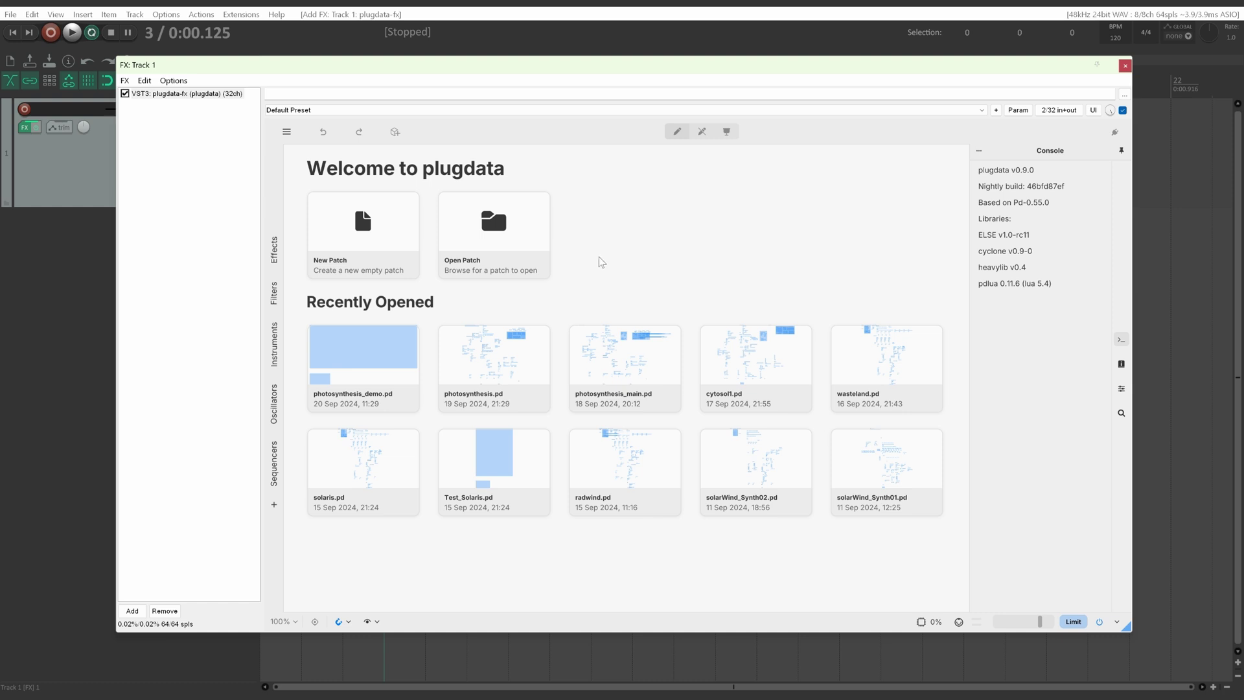
Step: Start a new patch containing a photosynthesis object and an output~ object
click(391, 237)
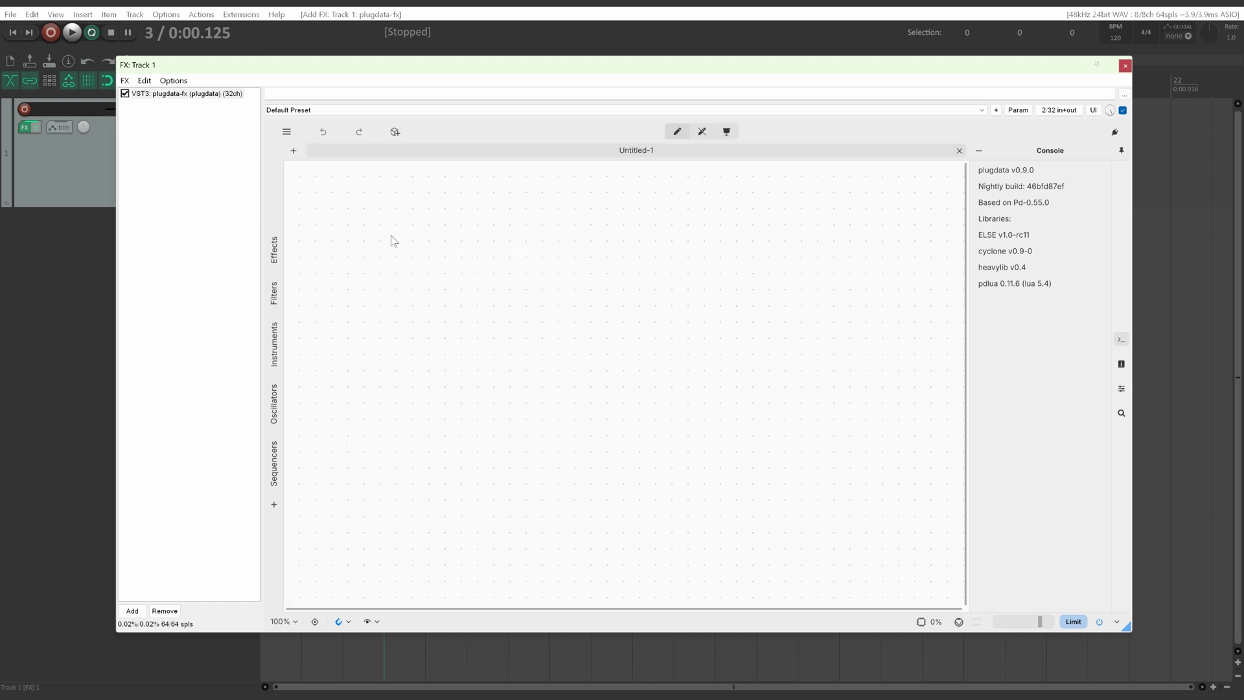
key(ctrl+1)
text(photo)
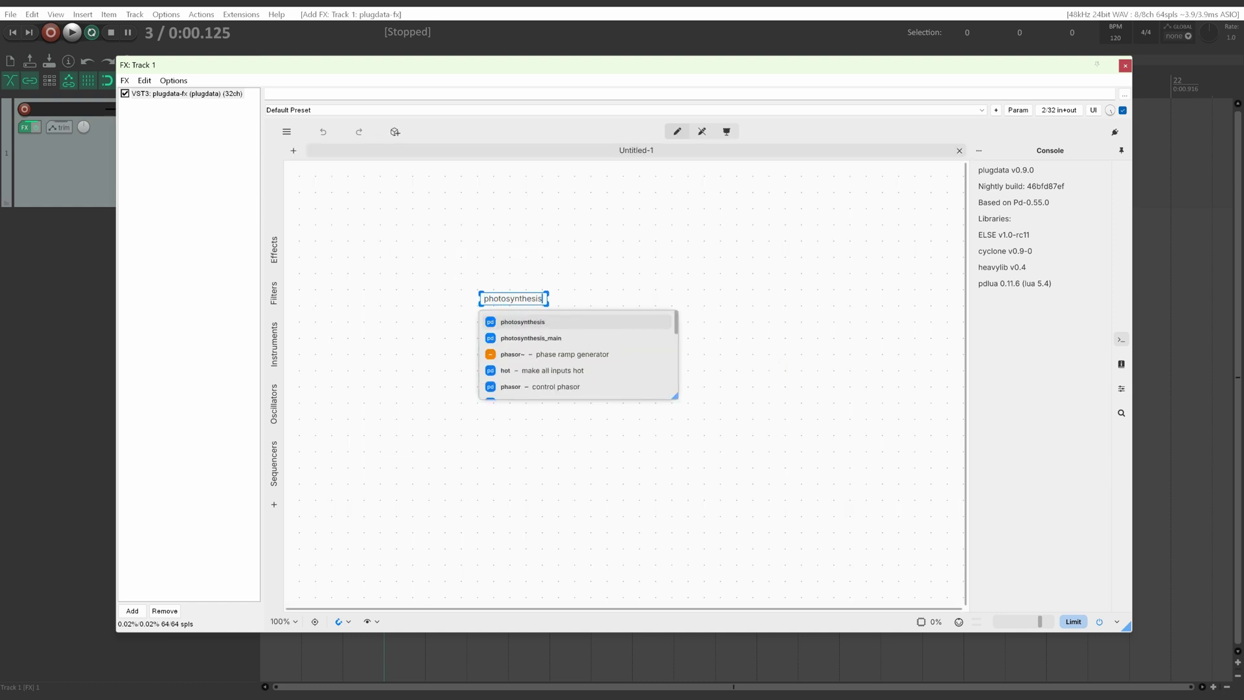
text(synthesis)
key(Return)
key(ctrl+1)
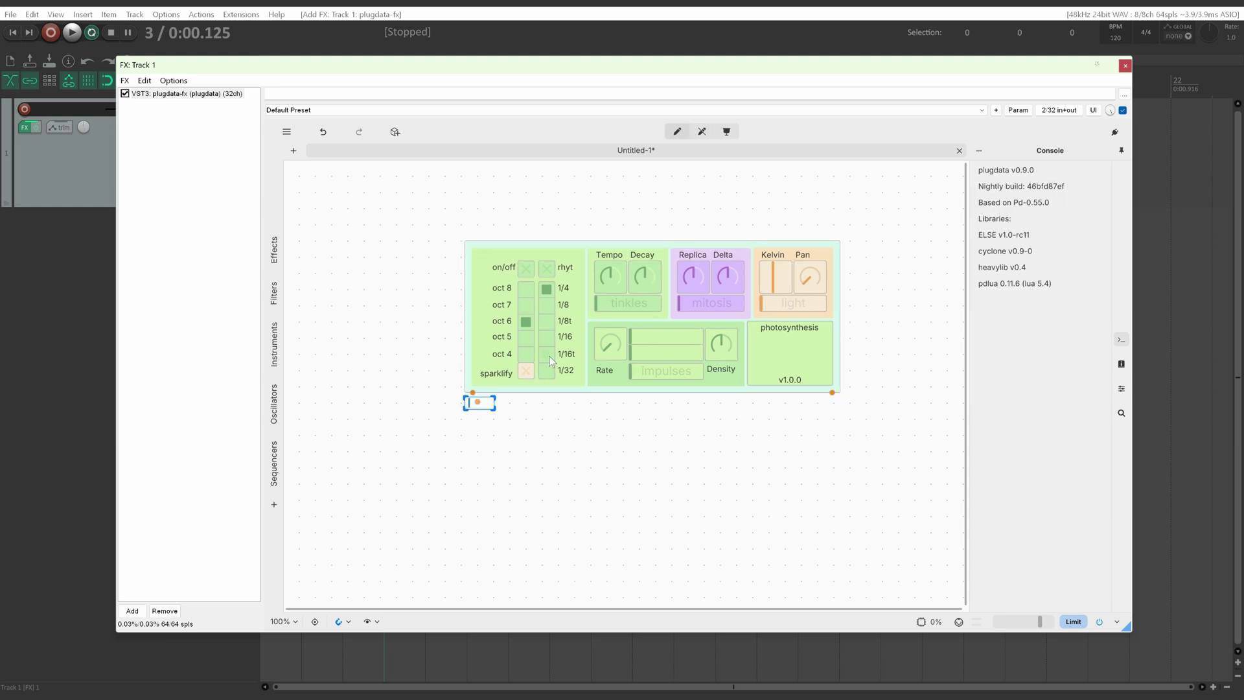
text(output~)
key(Return)
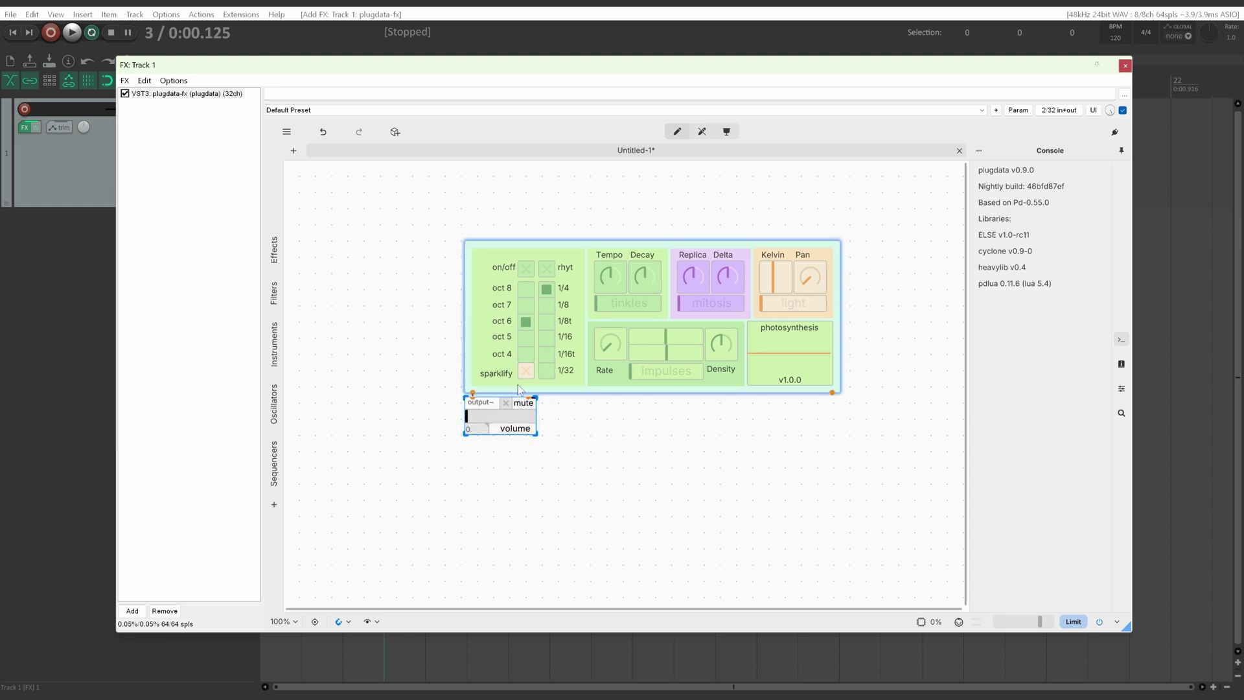
Step: Wire photosynthesis into output~, switch the synth on, and close the FX window
drag(512, 422, 518, 466)
drag(832, 392, 528, 438)
click(486, 434)
click(586, 445)
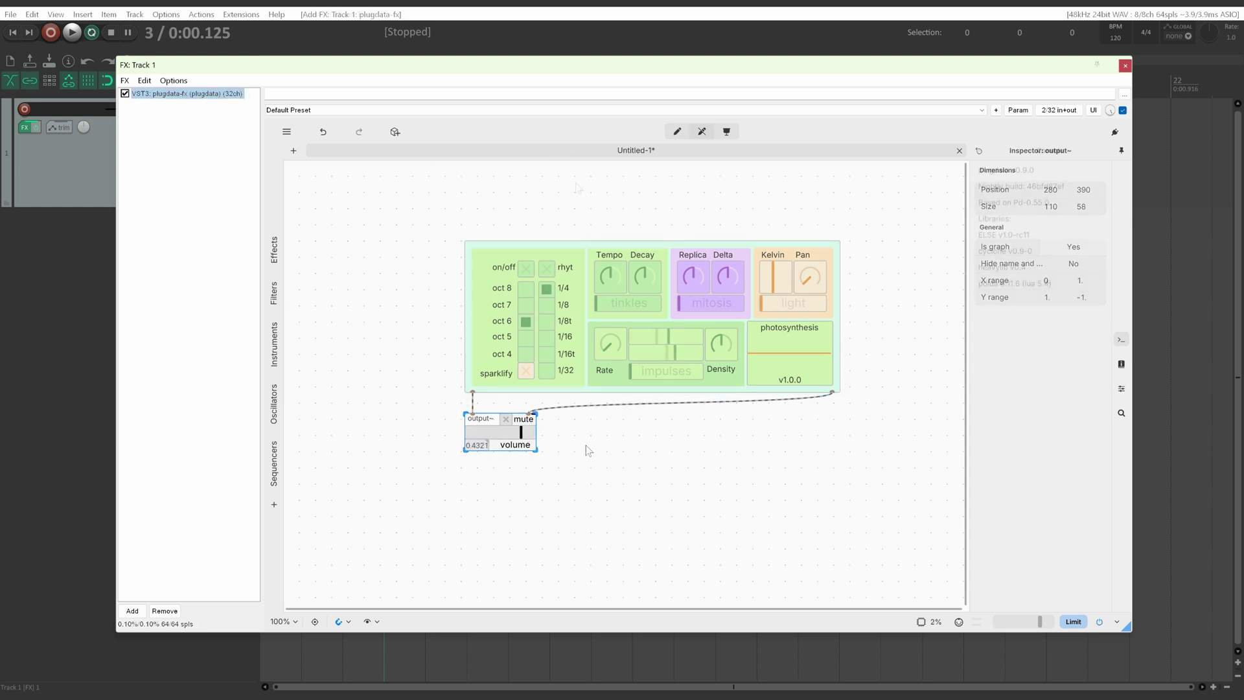
click(532, 268)
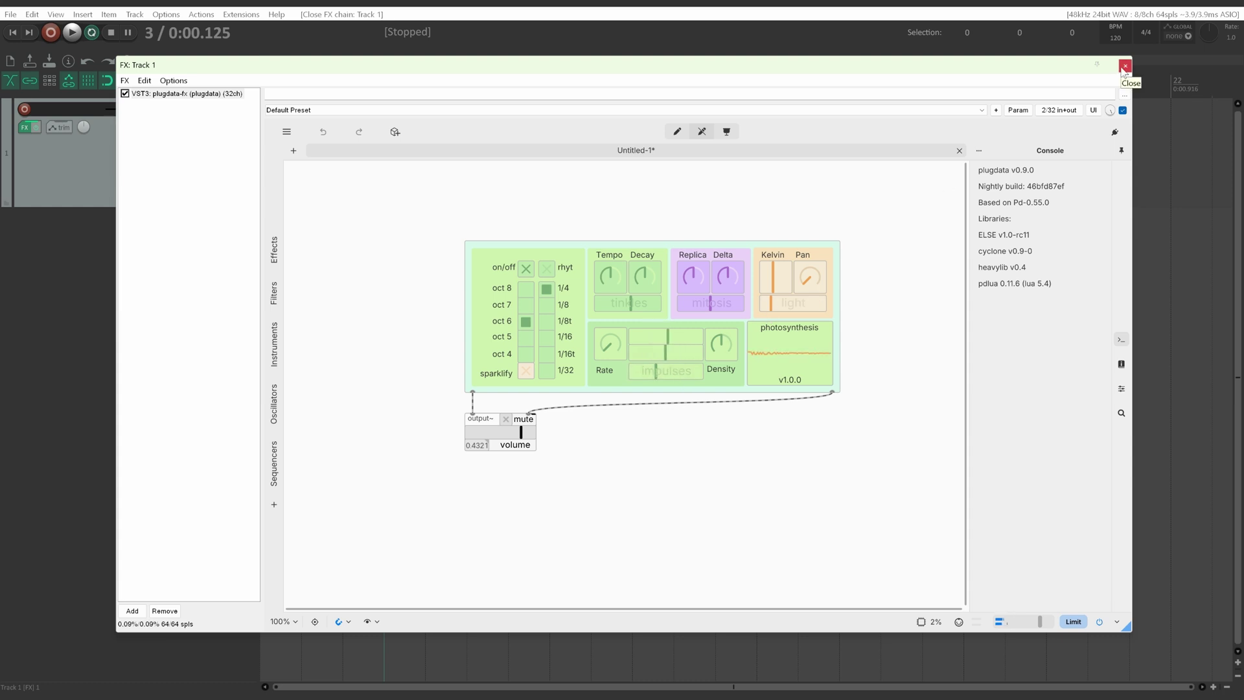
click(1125, 66)
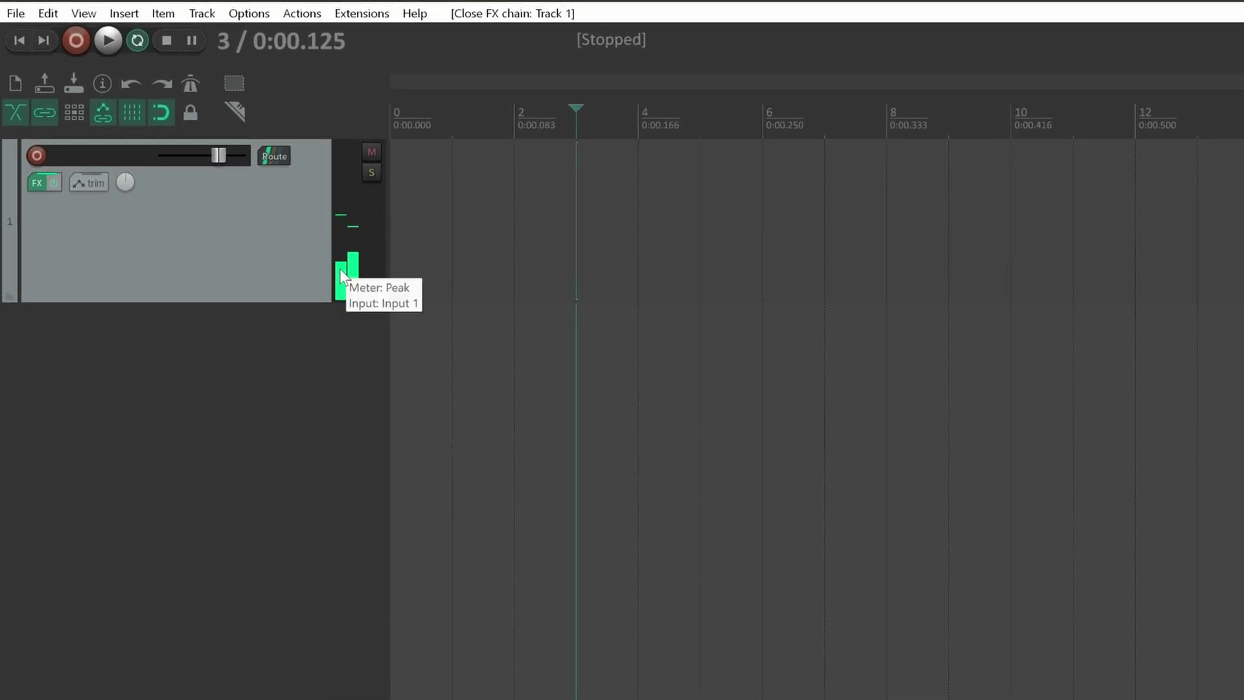
Step: From the project start, arm Track 1 with Input: None to record its stereo output
key(Home)
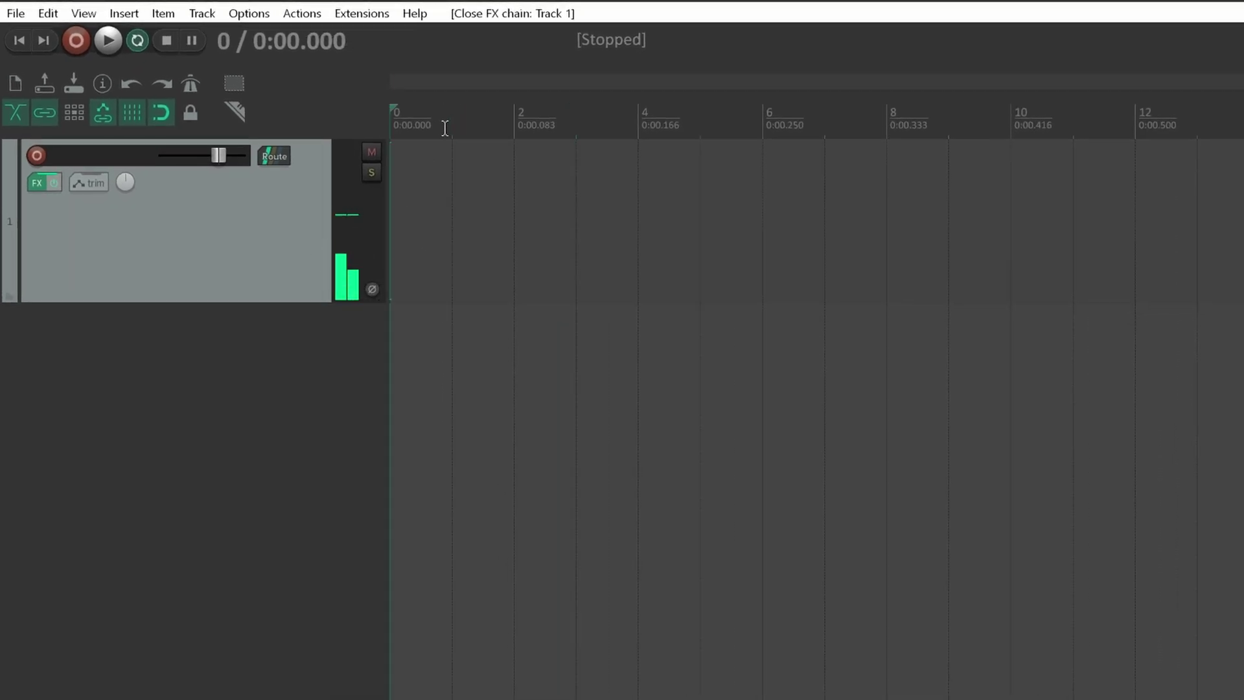
click(38, 154)
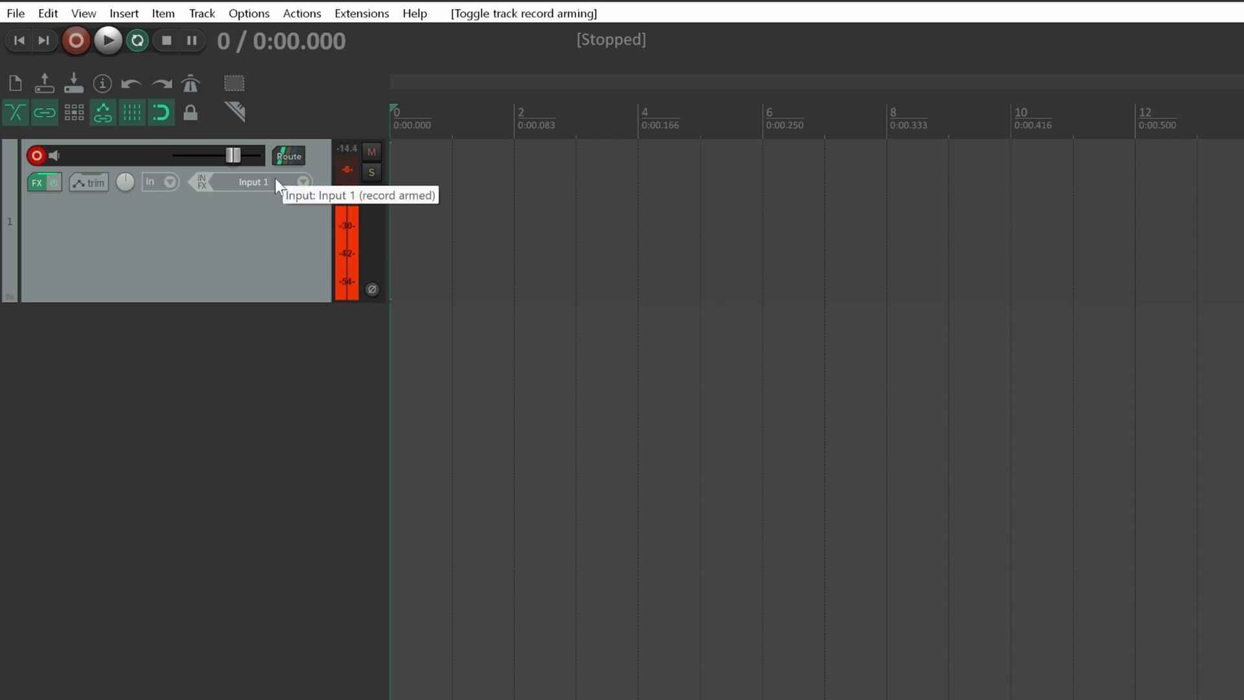
click(274, 180)
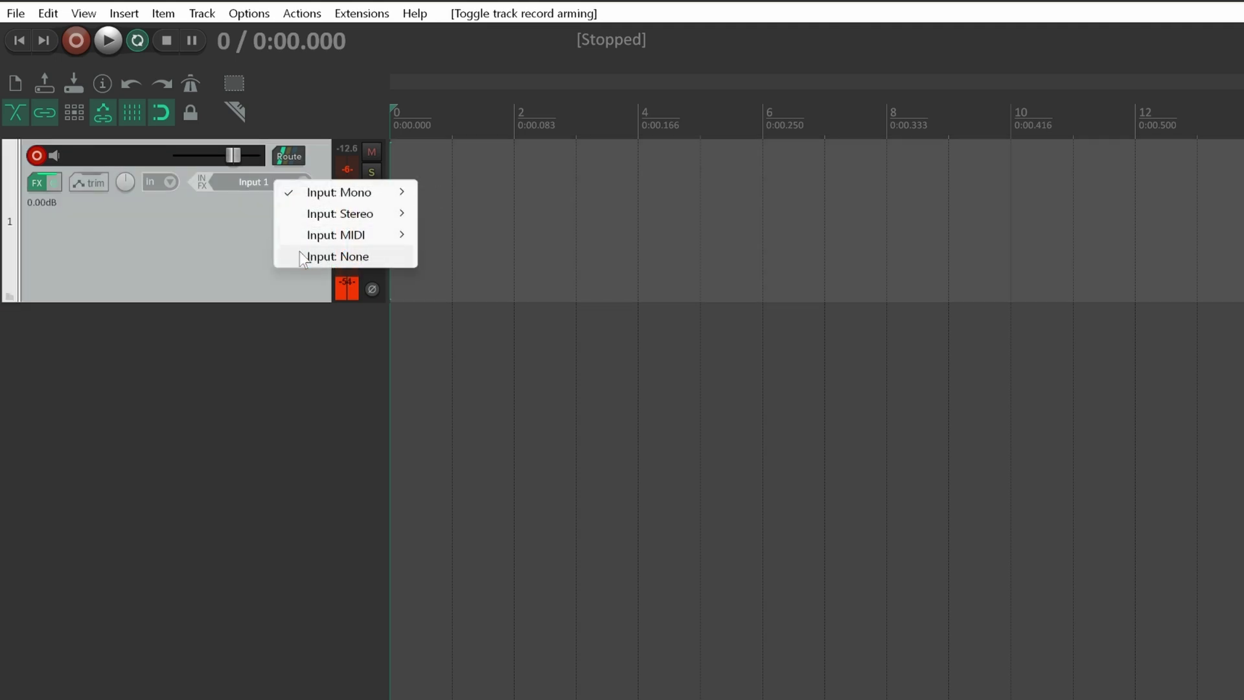
click(340, 254)
click(170, 182)
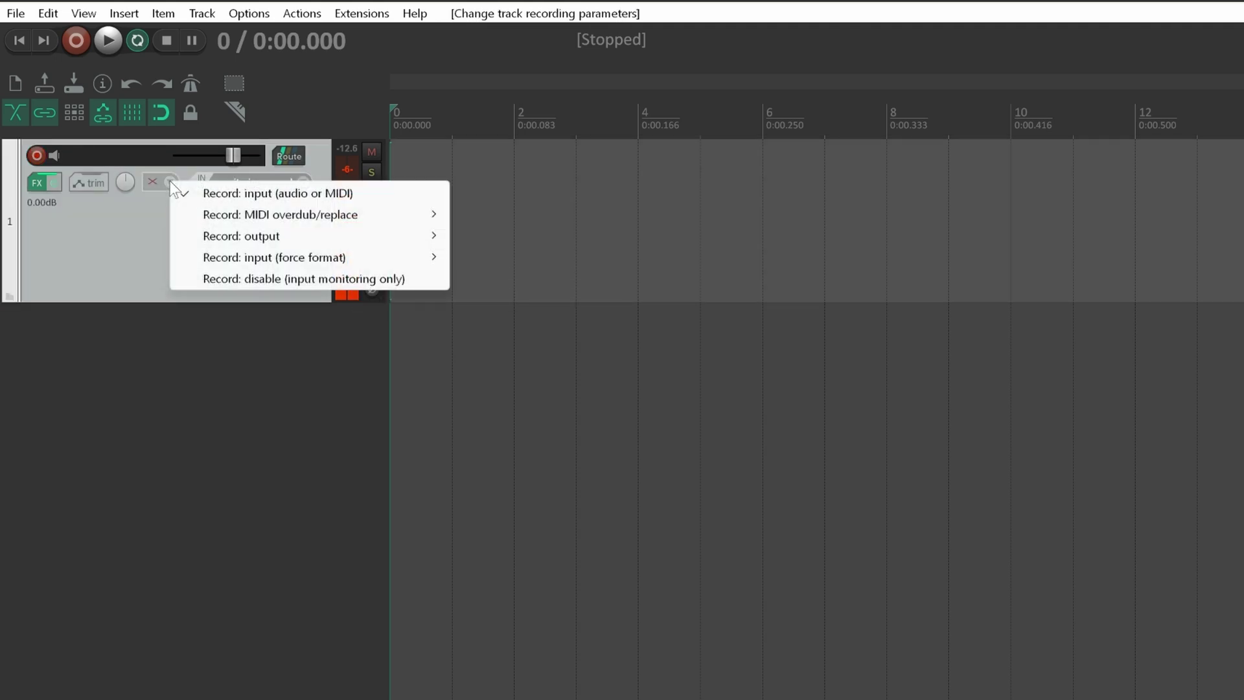
mouse_move(259, 239)
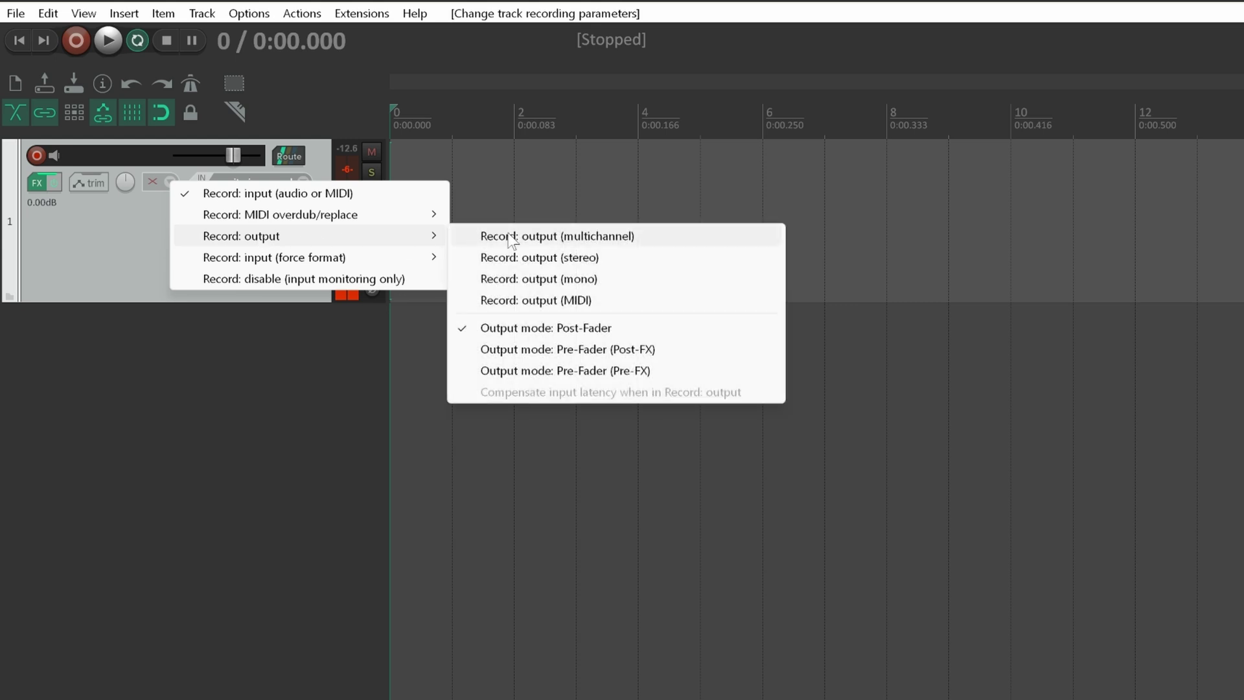
click(606, 259)
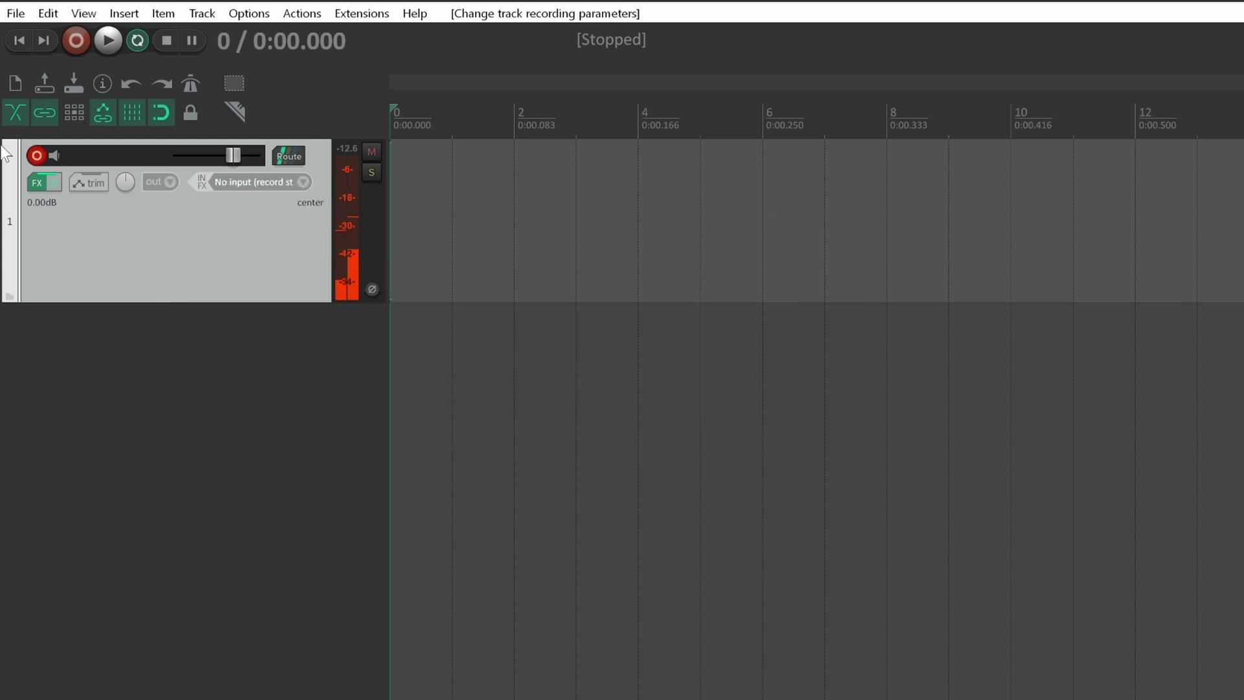
Step: Record about seven seconds of synth output onto Track 1 as 01-240920_1148.wav
click(74, 43)
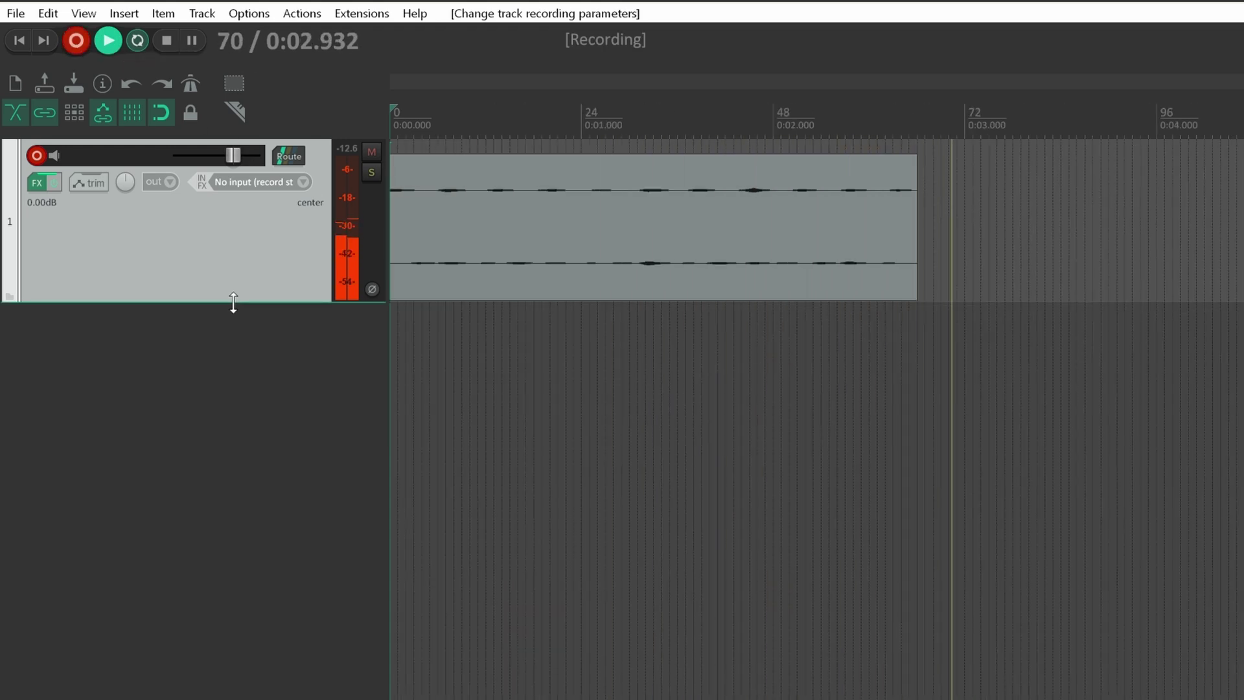
drag(230, 303, 230, 697)
scroll(1057, 465, down, 2)
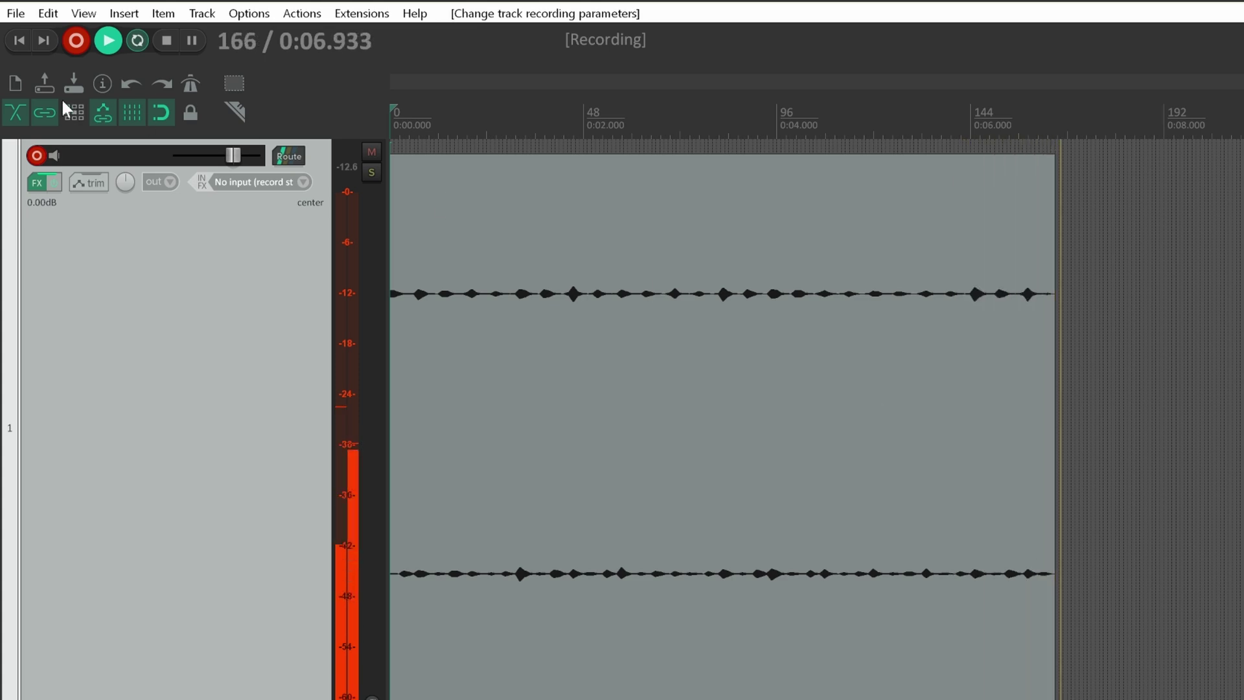
click(76, 40)
key(space)
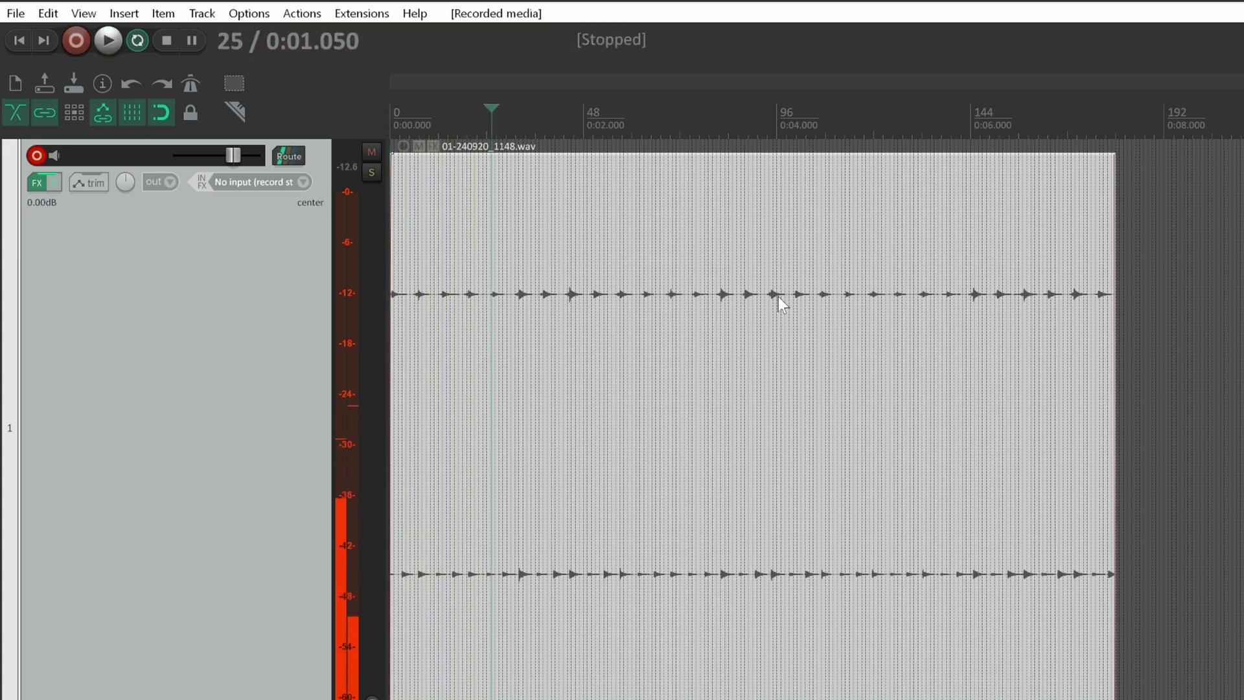